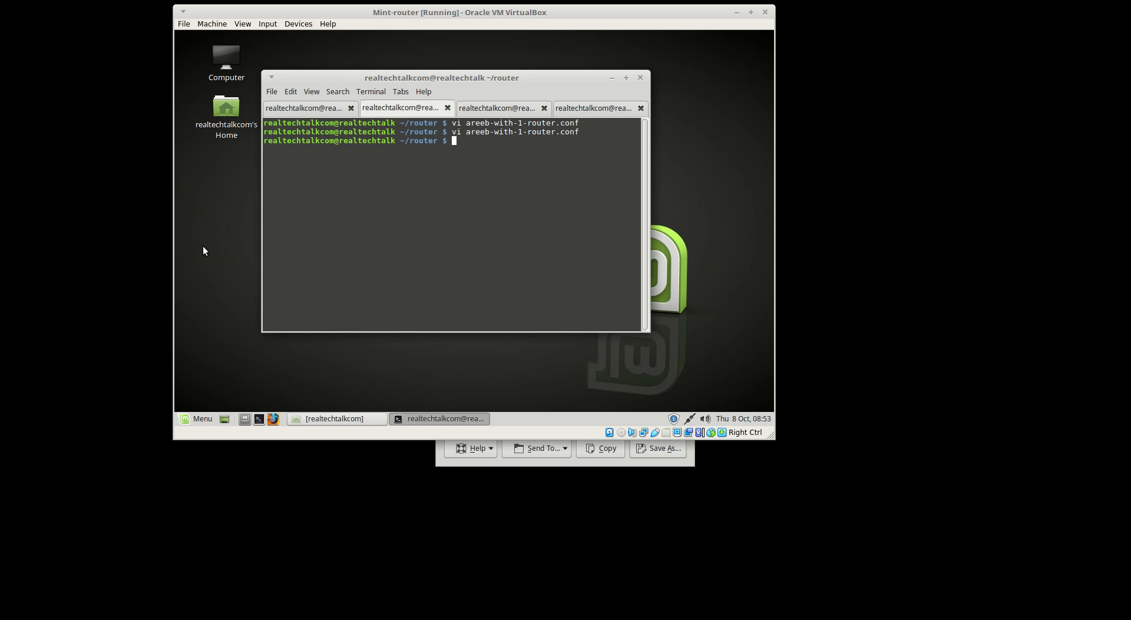
Review router r1's startup details in the Dynagen console
click(315, 106)
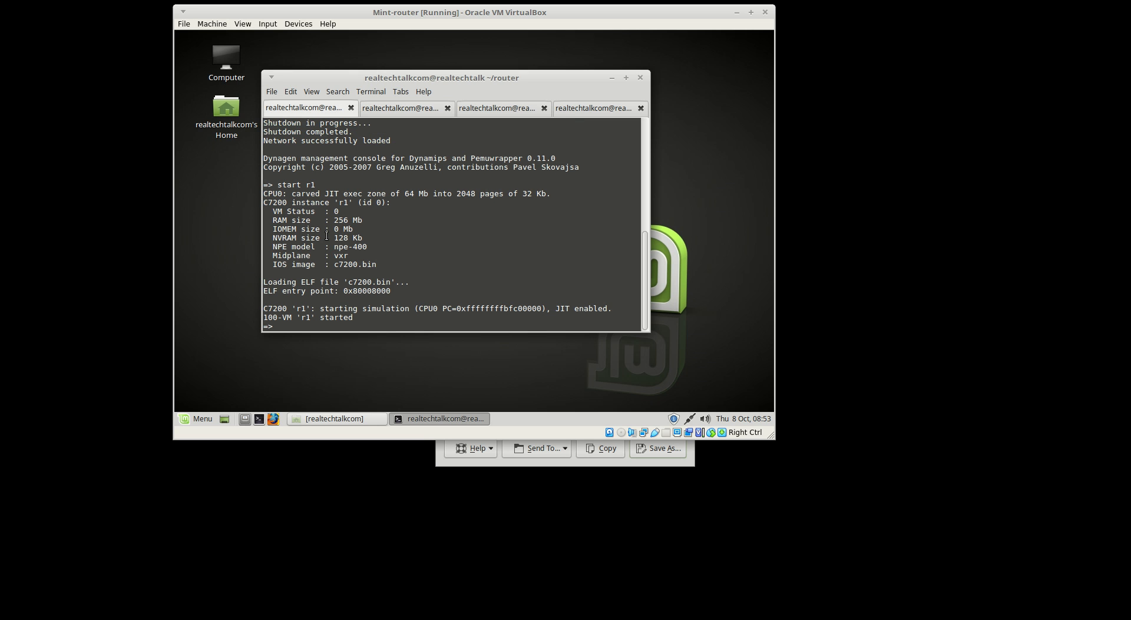
drag(327, 237, 398, 321)
click(398, 321)
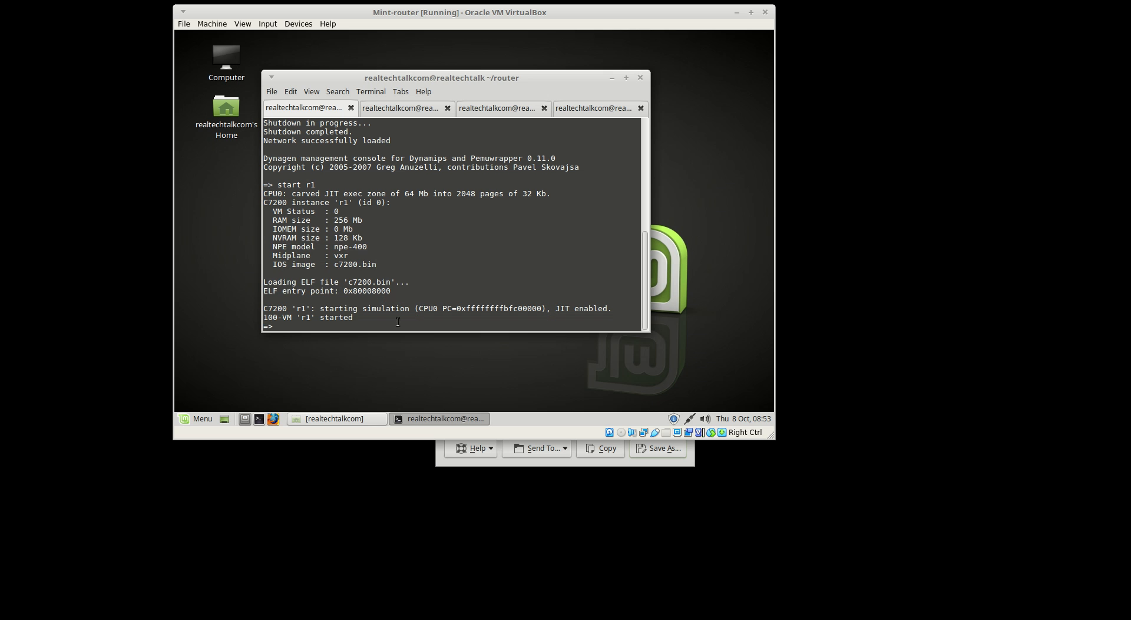
click(401, 111)
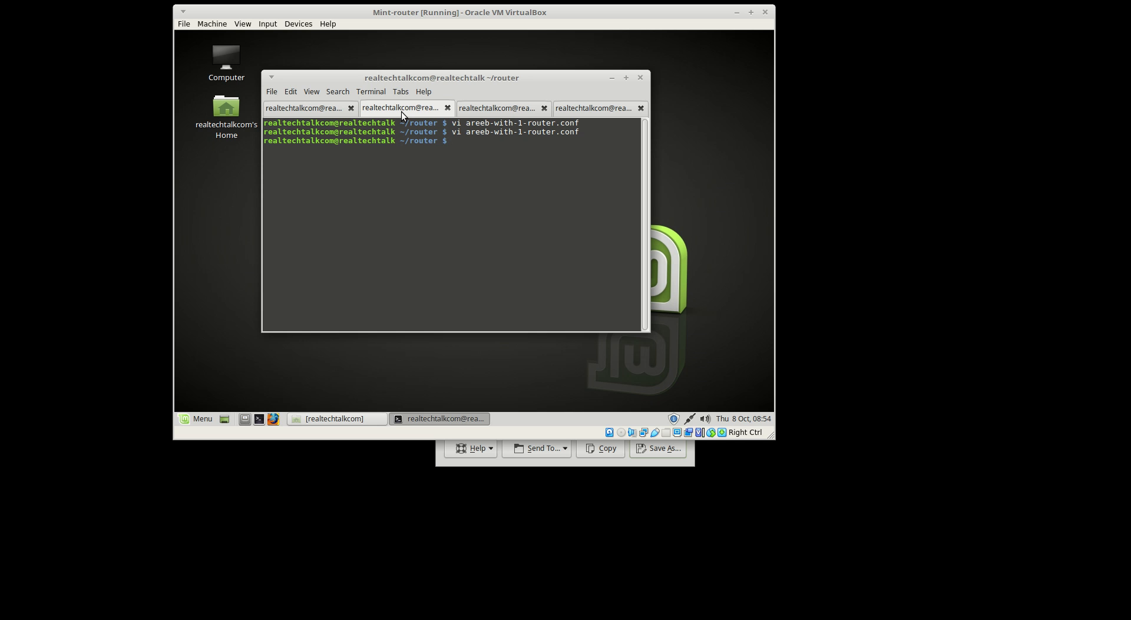
List the router folder with ls and open areeb-with-1-router.conf in vi
text(ls)
key(Return)
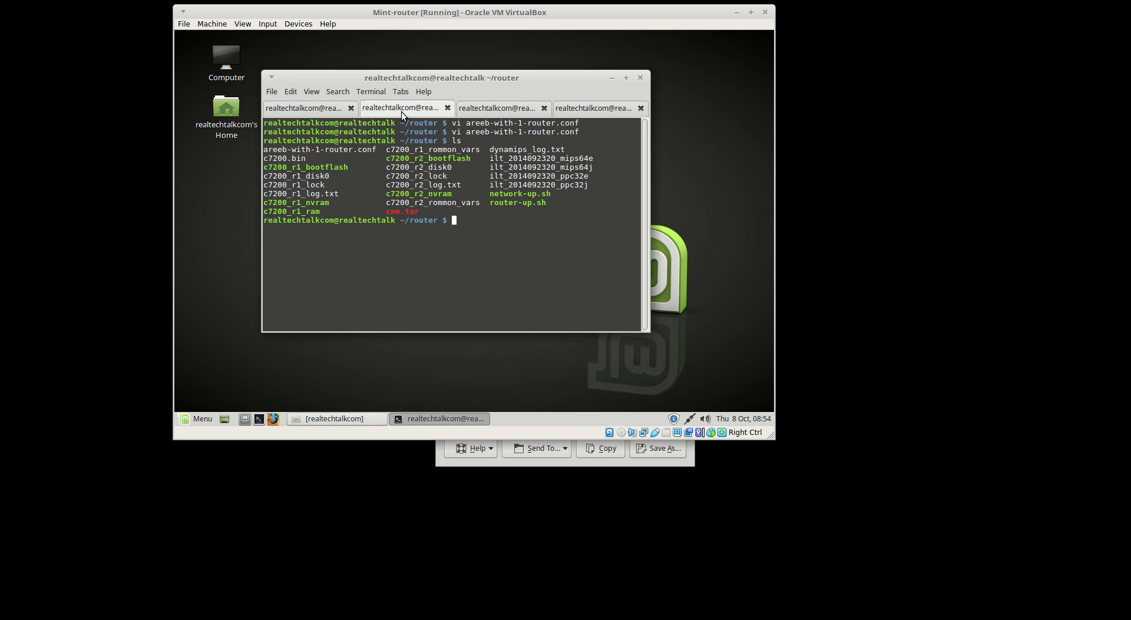
text(vi are)
key(Tab)
key(Return)
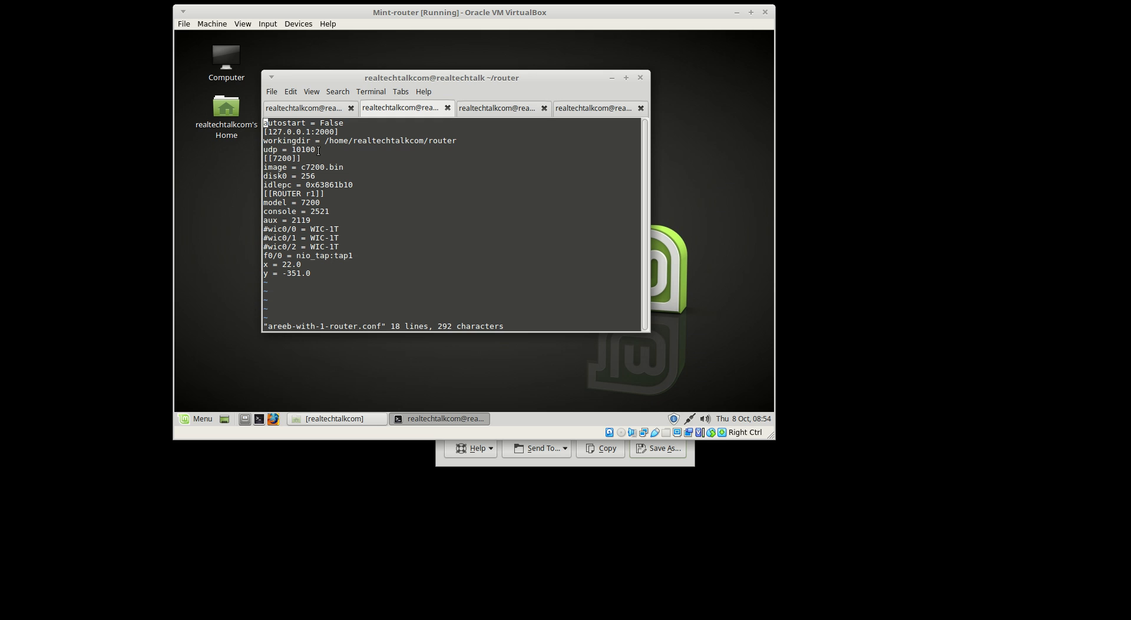
Select and copy the whole [[ROUTER r1]] block
drag(318, 150, 244, 134)
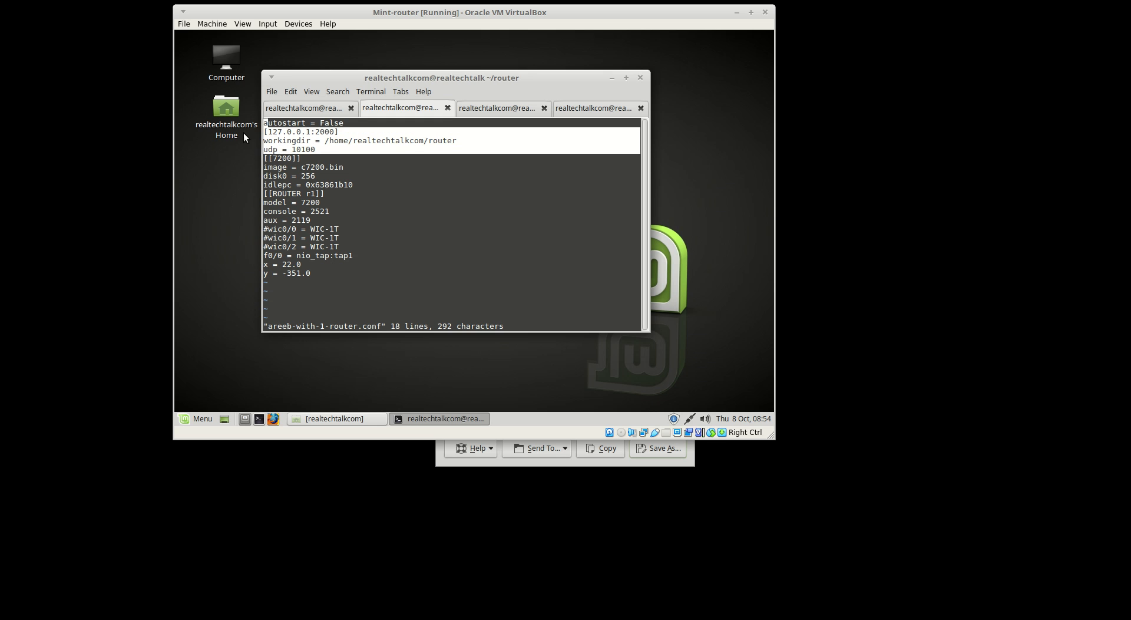
click(326, 151)
drag(348, 133, 240, 125)
click(340, 168)
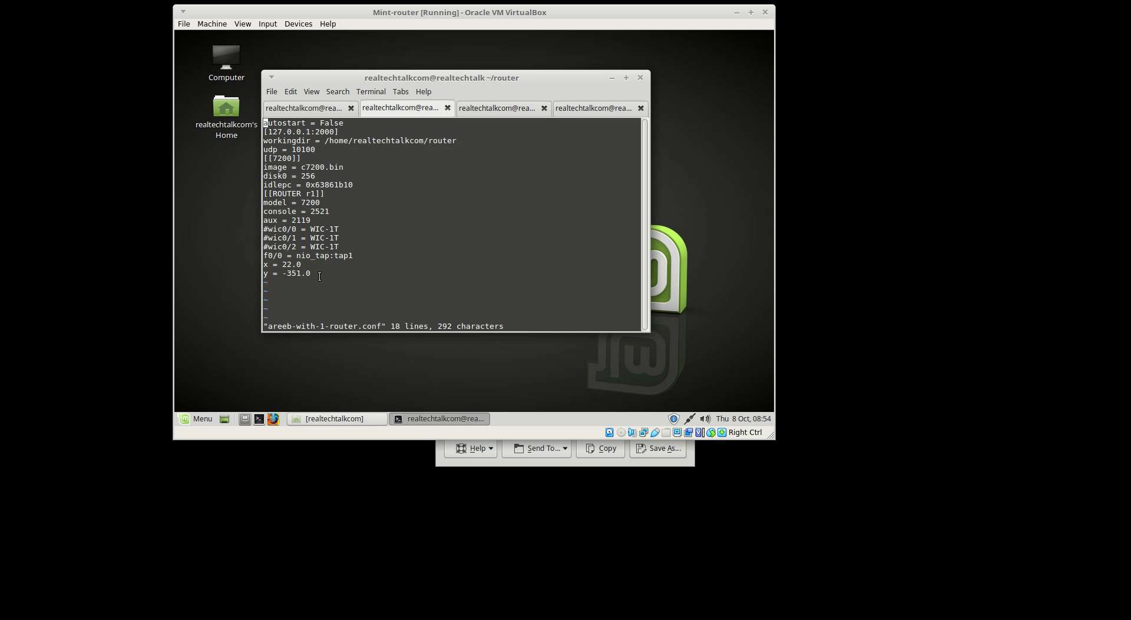
drag(319, 275, 265, 193)
right_click(293, 199)
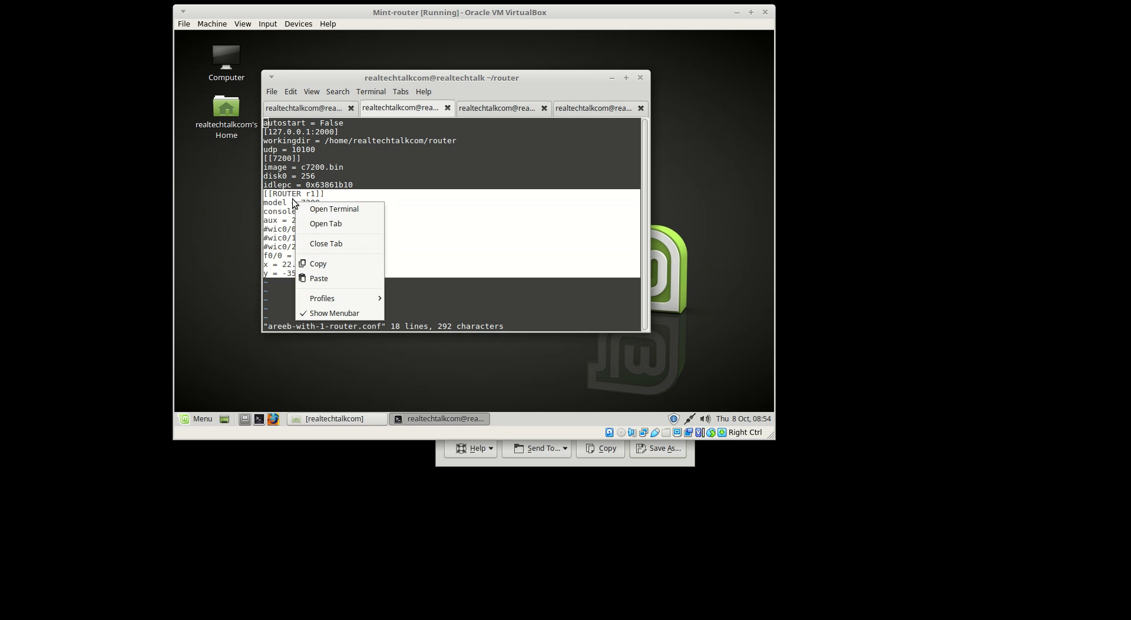
click(336, 264)
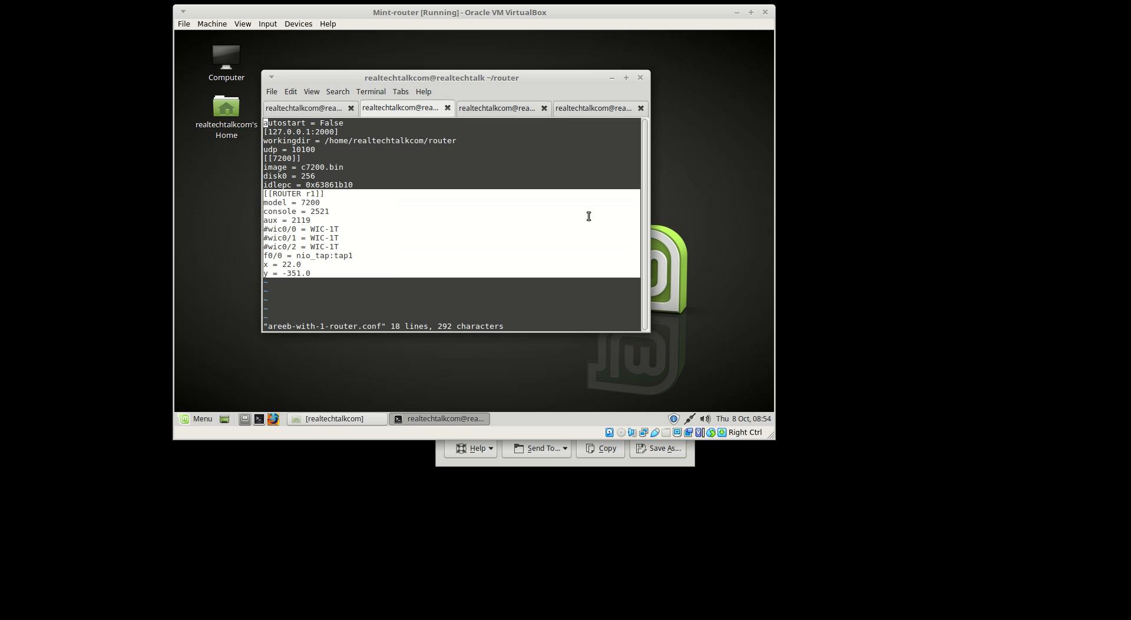
click(324, 260)
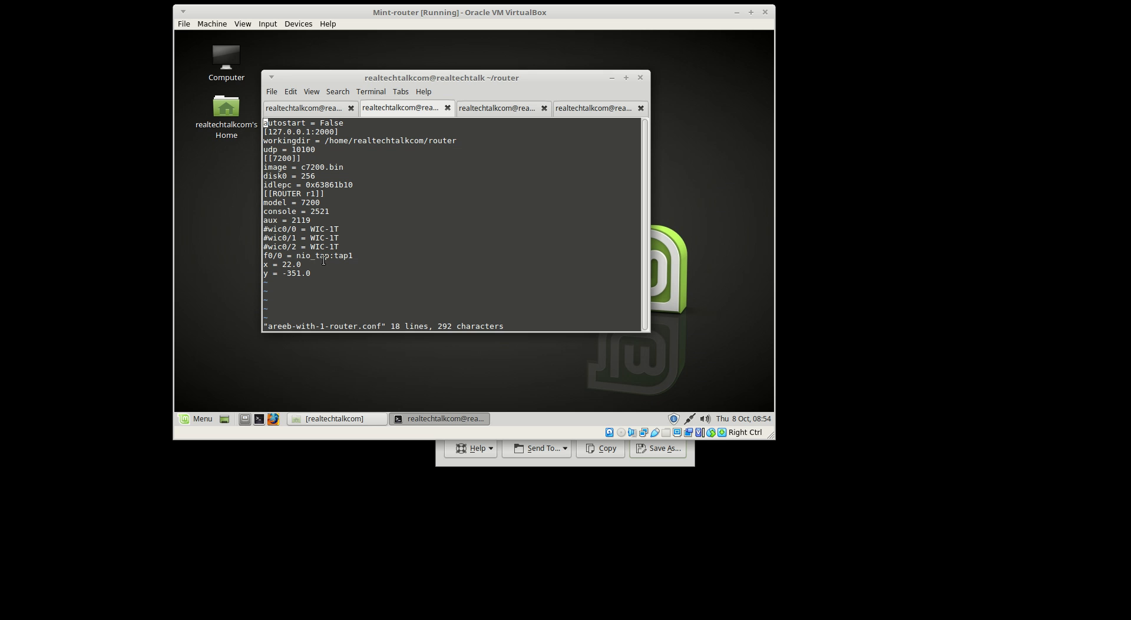
Inspect the [[7200]] section and its c7200.bin image name
key(Down)
key(Down)
key(Down)
key(Down)
key(Down)
key(Down)
key(Down)
drag(364, 189, 246, 159)
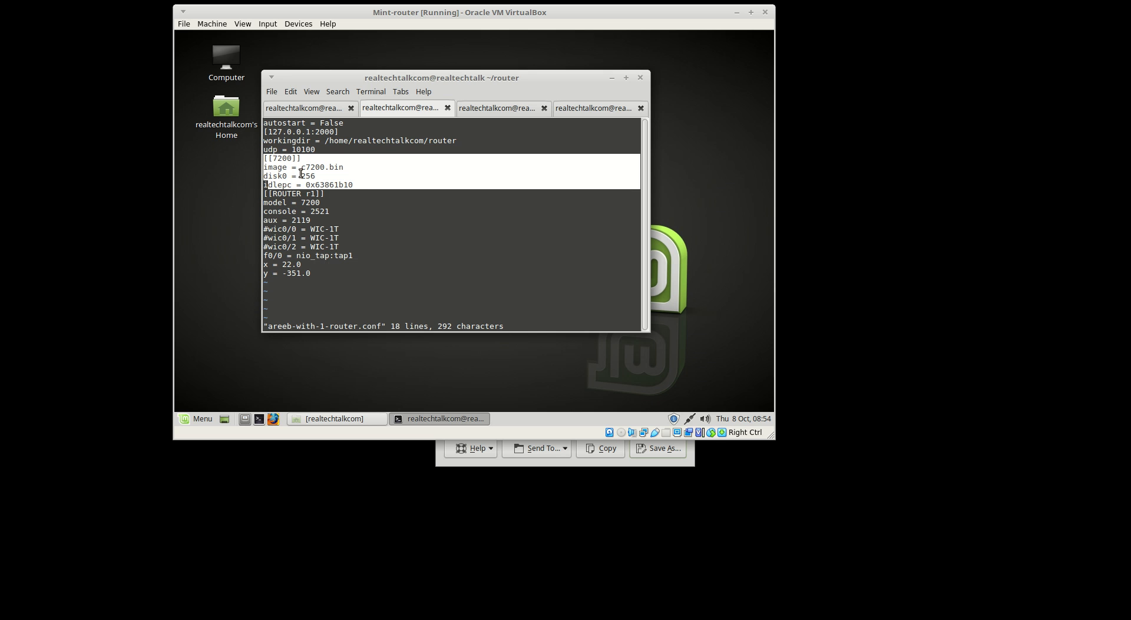
drag(301, 168, 344, 167)
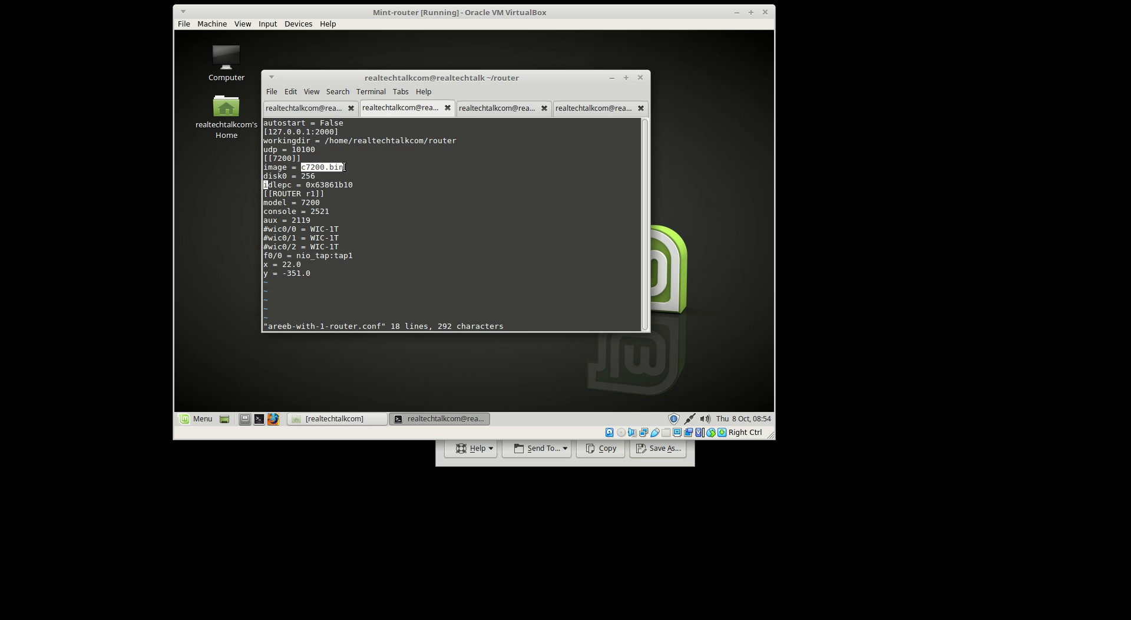
click(383, 176)
drag(368, 185, 255, 159)
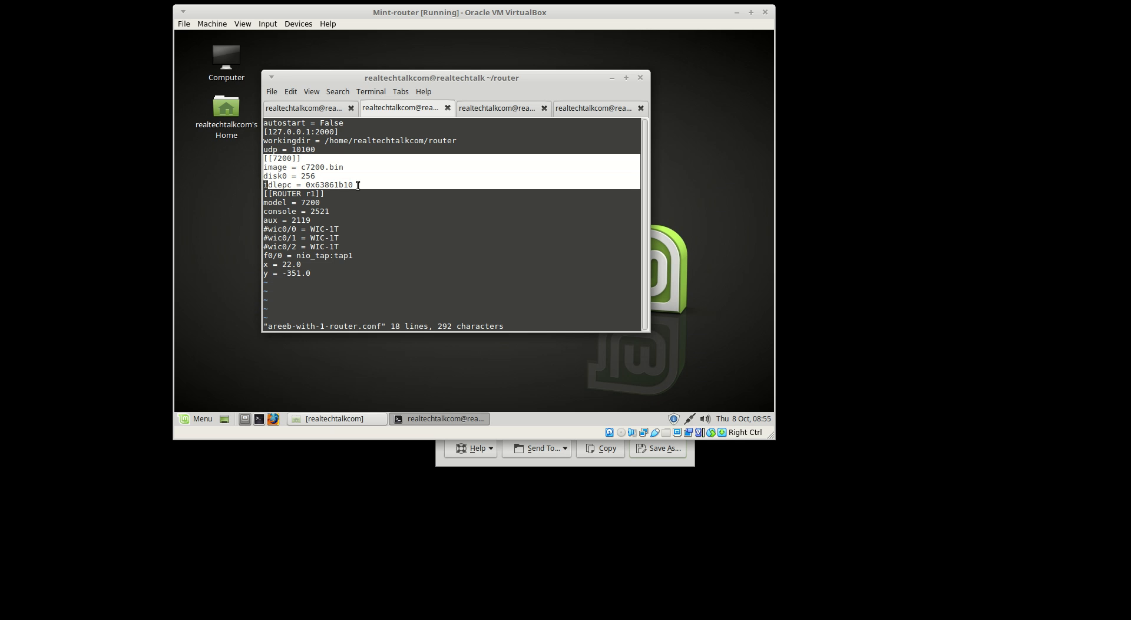
click(383, 201)
Open two blank lines after the end of the r1 block, ready for pasting
key(Down)
key(Down)
key(Down)
key(Down)
key(Down)
key(Down)
key(Down)
key(Down)
key(Down)
key(Down)
key(End)
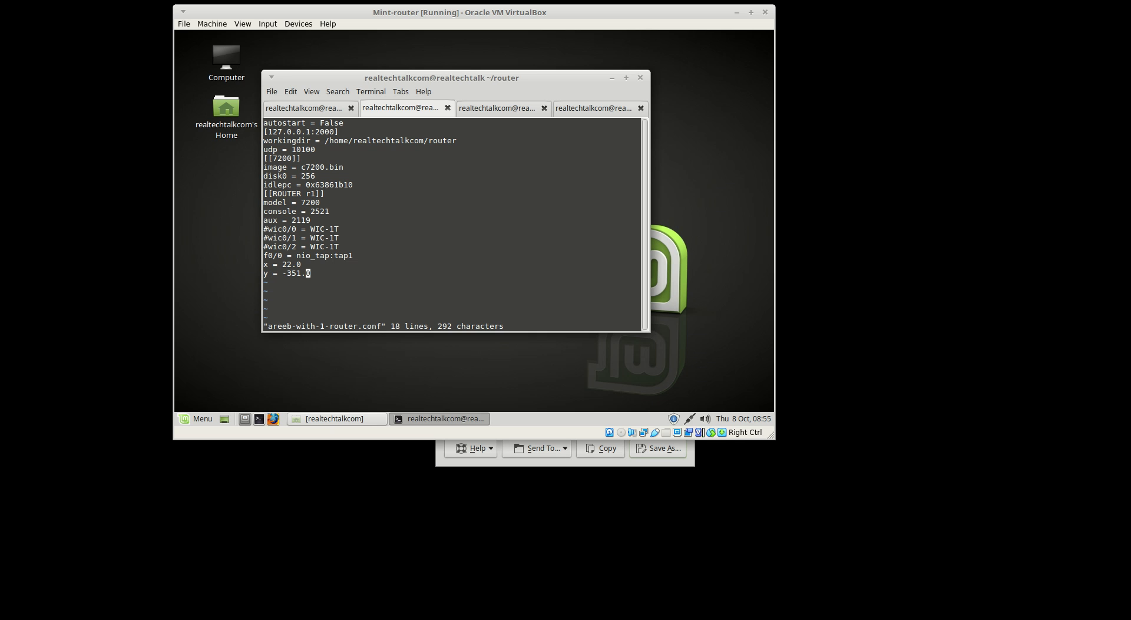
key(a)
key(Return)
key(Return)
right_click(382, 164)
Paste the copied block and rename its header to [[ROUTER r2]]
click(416, 240)
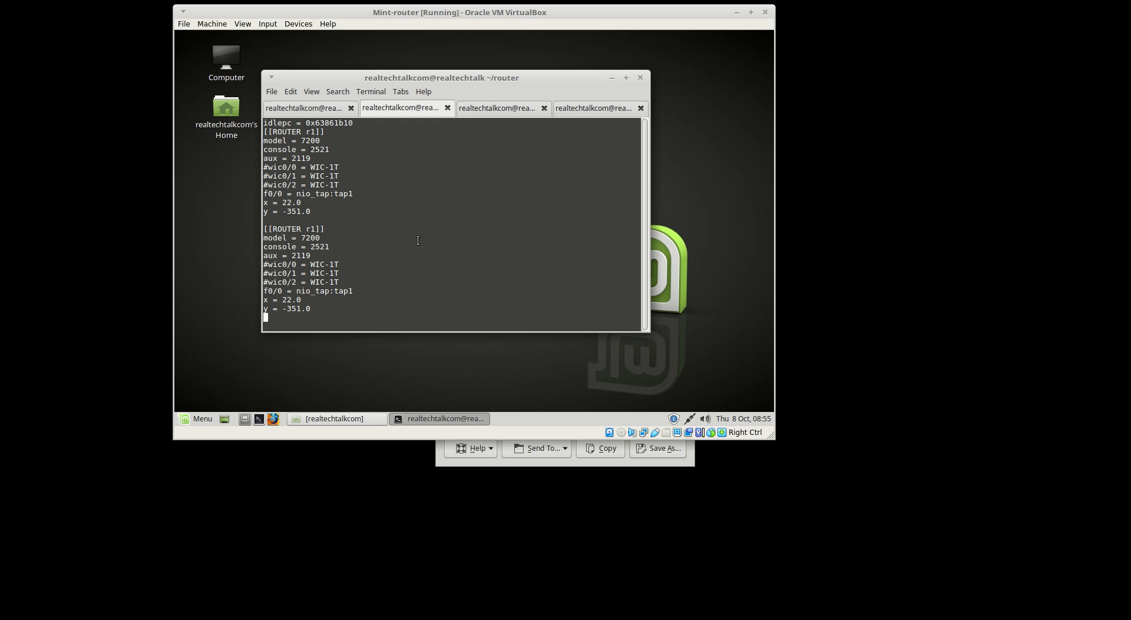
key(Up)
key(Up)
key(Up)
key(Up)
key(Up)
key(Up)
key(Up)
key(Up)
key(Up)
key(Up)
key(Up)
key(Down)
key(Right)
key(Right)
key(Right)
key(Right)
key(Right)
key(Right)
key(Right)
key(Right)
key(Right)
key(Right)
key(Delete)
text(2)
key(Escape)
key(Left)
Change the copy's console to 2522 and f0/0 to nio_tap:tap2, then save with :wq
key(Down)
key(Down)
key(Right)
key(Right)
key(Right)
key(Right)
key(r)
key(2)
key(Down)
key(Down)
key(Down)
key(Down)
key(Down)
key(Left)
key(Left)
key(Left)
key(Left)
key(Left)
key(Left)
key(Left)
key(Right)
key(Right)
key(Right)
key(Right)
key(Right)
key(Right)
key(Right)
key(Right)
key(Right)
key(Right)
key(Right)
key(Right)
text(xa2)
key(Escape)
text(:wq)
key(Return)
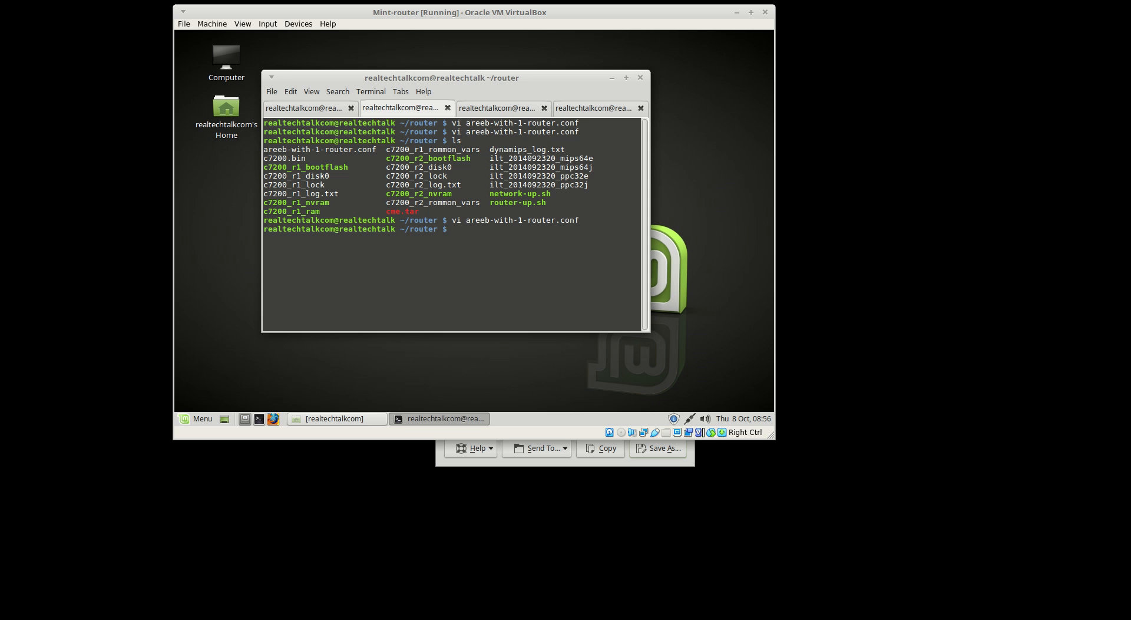
Launch r2 with 'start r2' at the Dynagen prompt, then go to the third terminal session
key(ctrl+Page_Up)
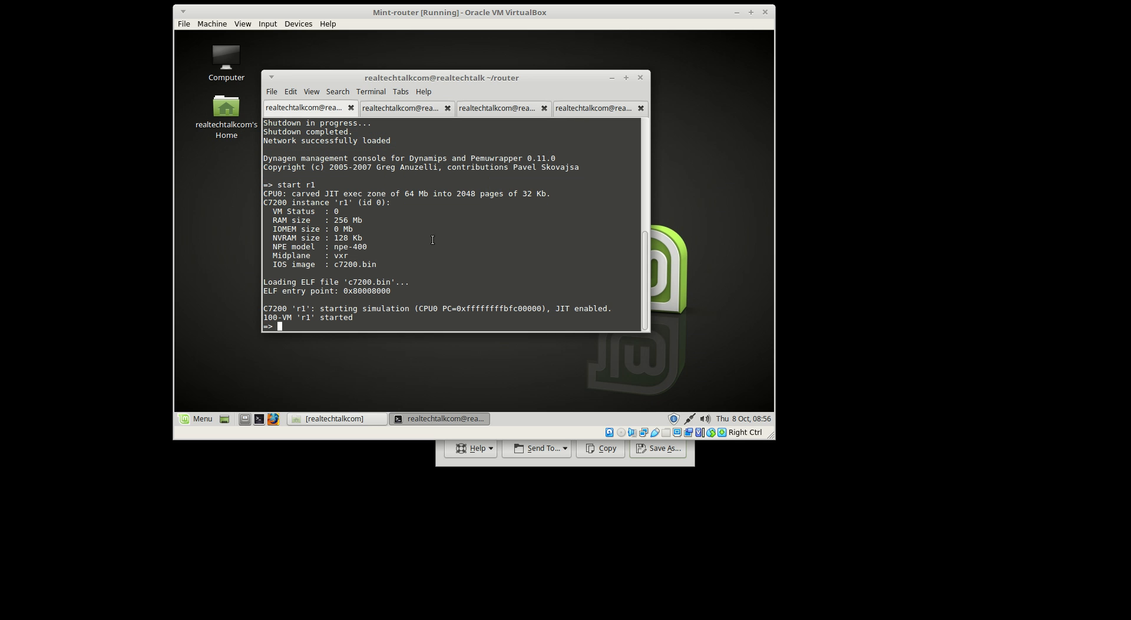
text(start r2)
key(Return)
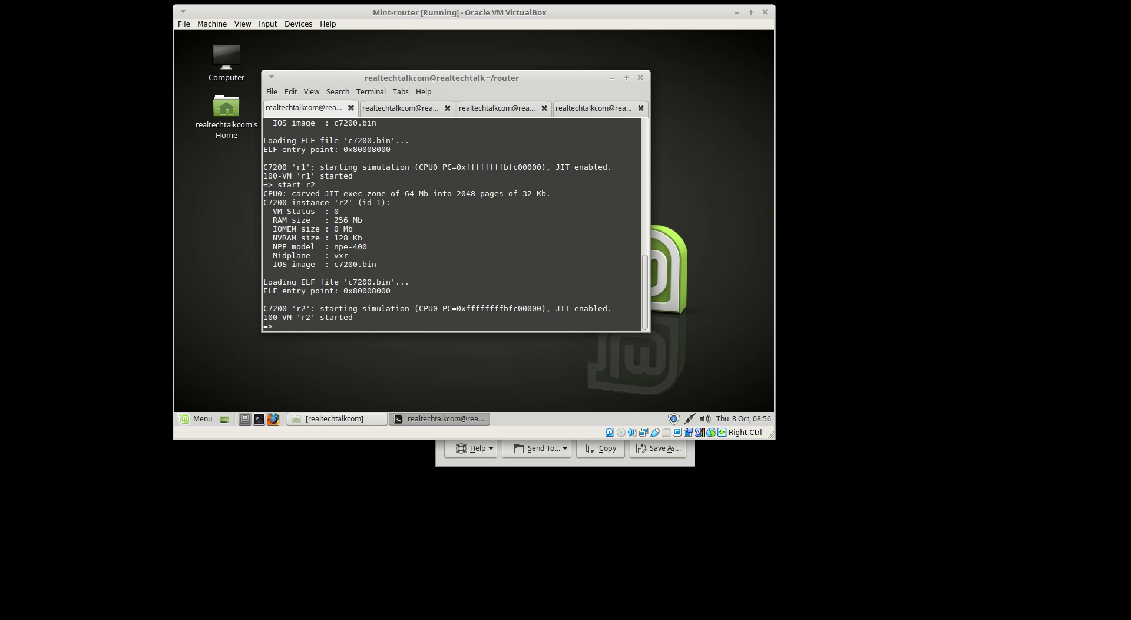
key(ctrl+Page_Down)
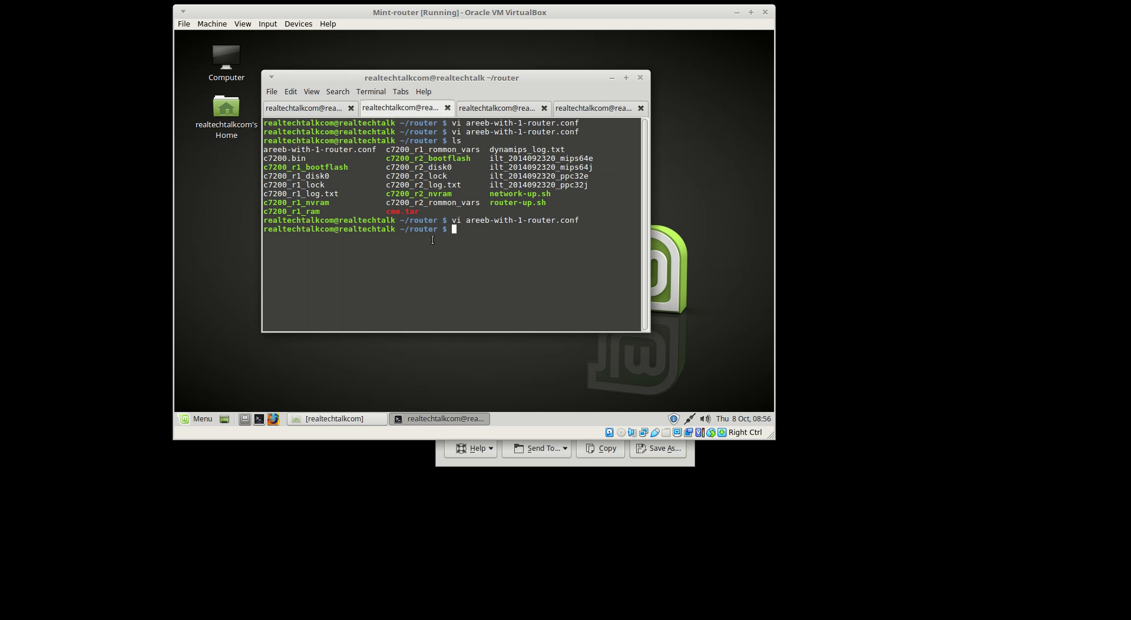
key(ctrl+Page_Down)
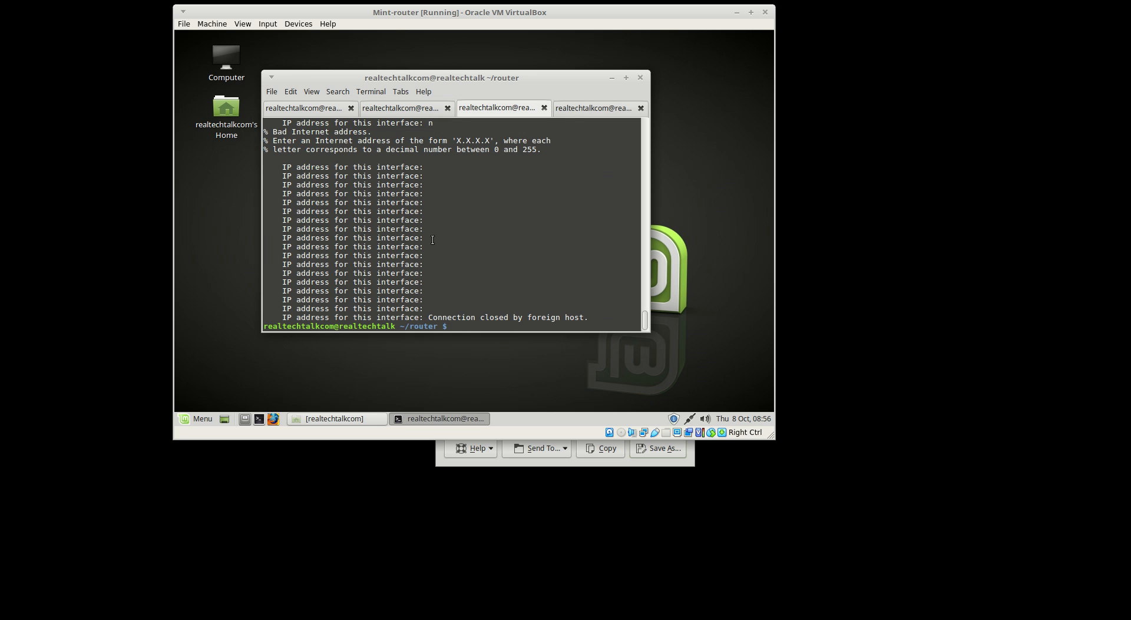
Telnet to localhost 2522 for r2's console and wait for IOS to boot
text(telen)
key(BackSpace)
key(BackSpace)
text(net localhost 2522)
key(Return)
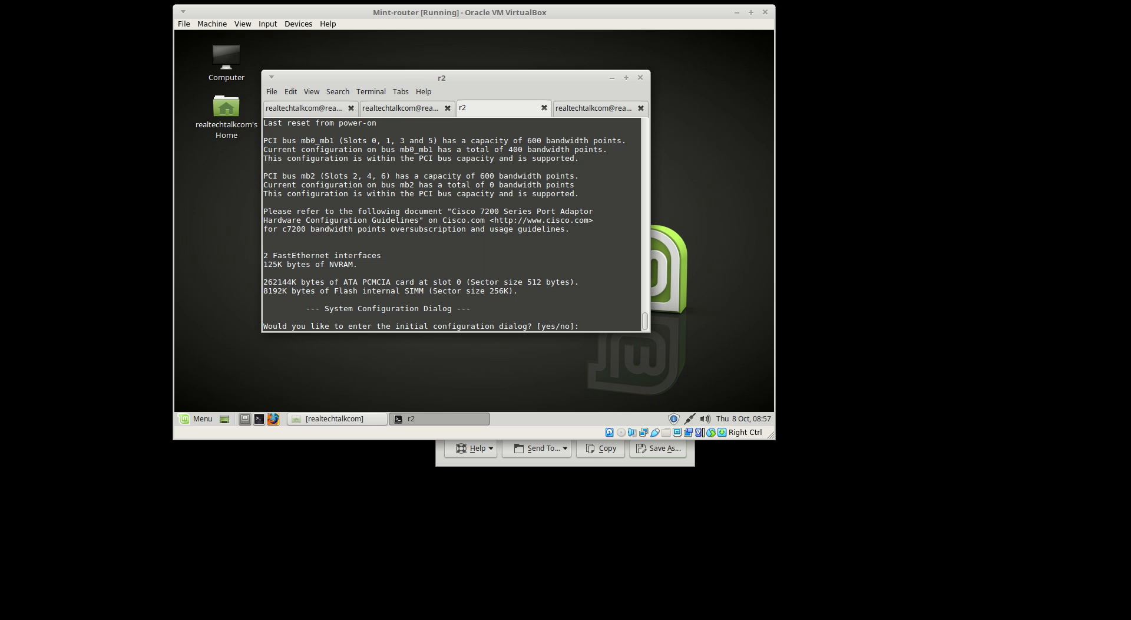
Decline r2's initial configuration dialog and enter privileged and global configuration modes
text(no)
key(Return)
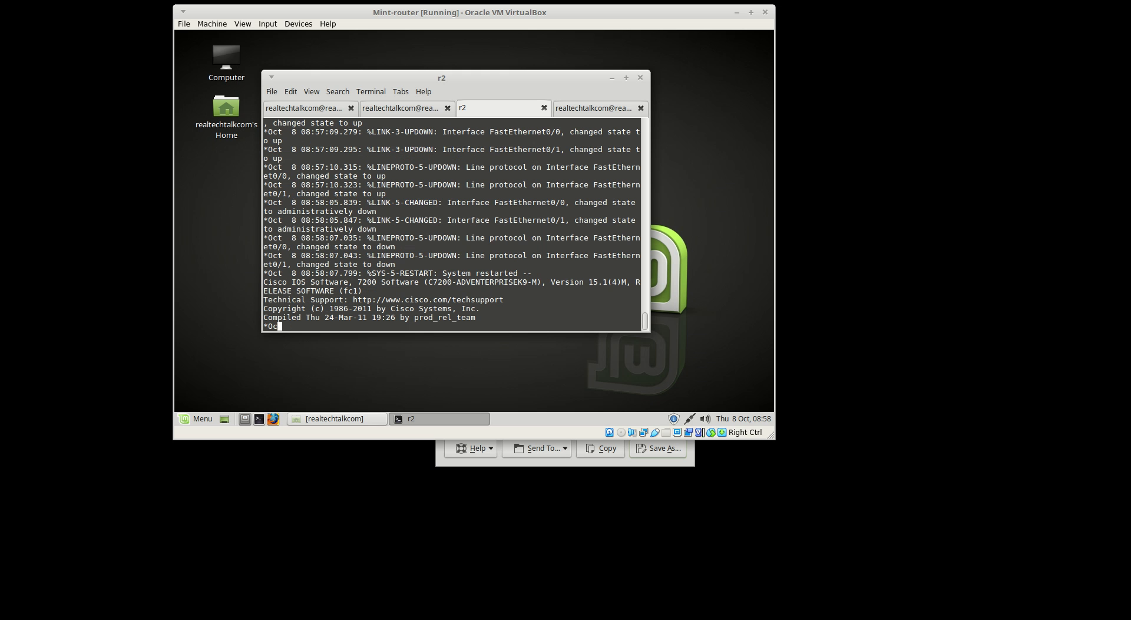
key(Return)
key(Return)
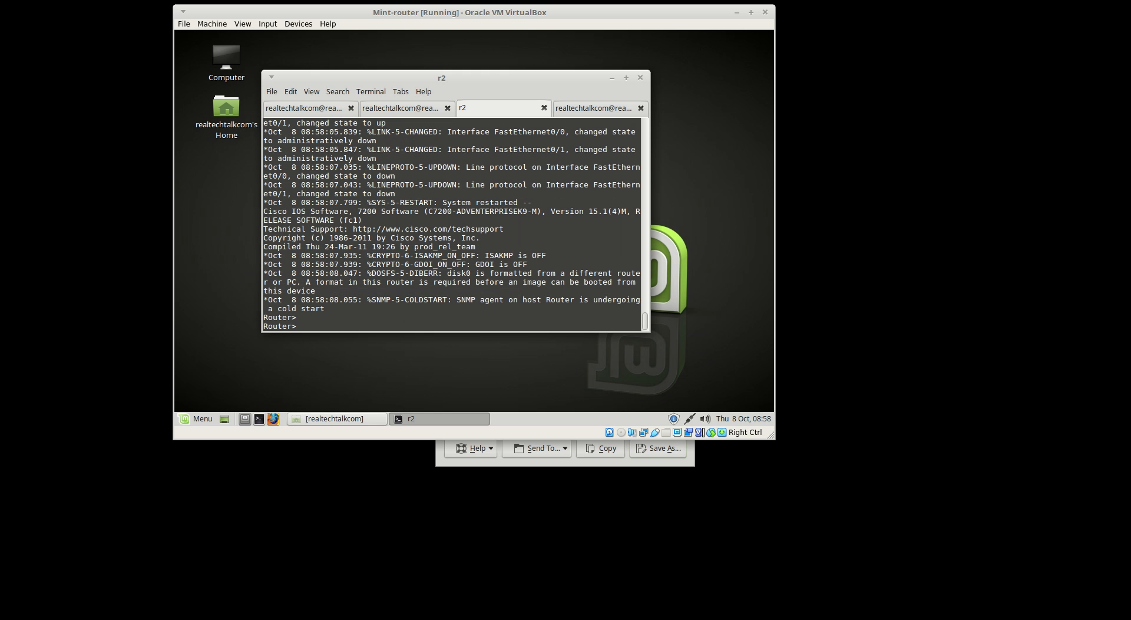
text(en)
key(Return)
text(conf t)
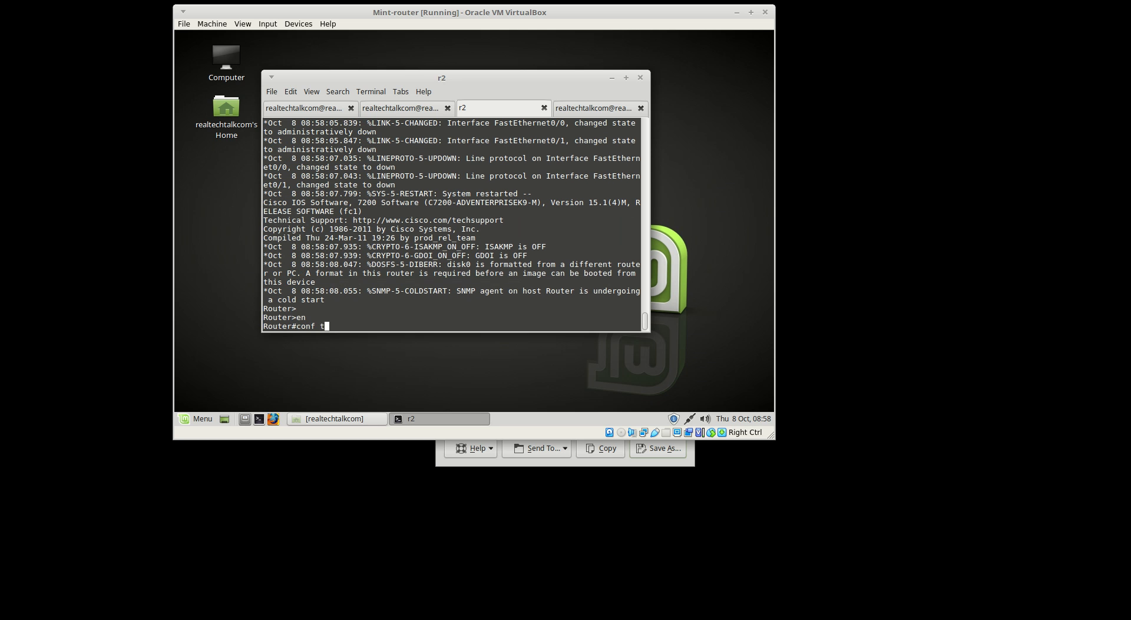
key(Return)
Give fa0/0 192.168.5.200 255.255.255.0, bring it up with no shut, and save with wr mem
text(int fa0/0)
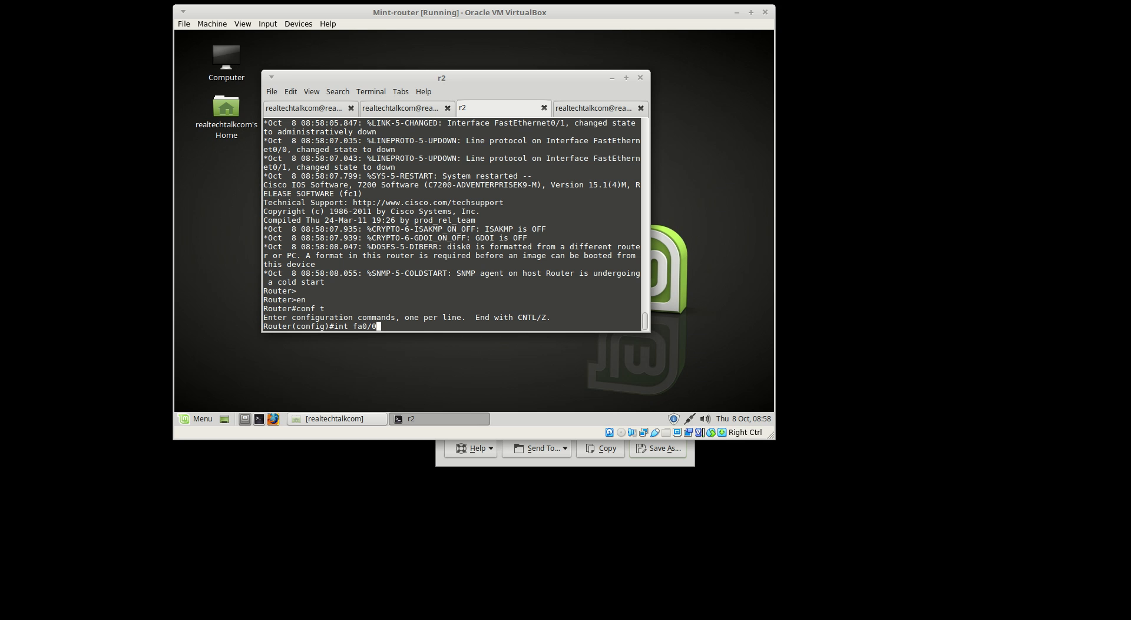
key(Return)
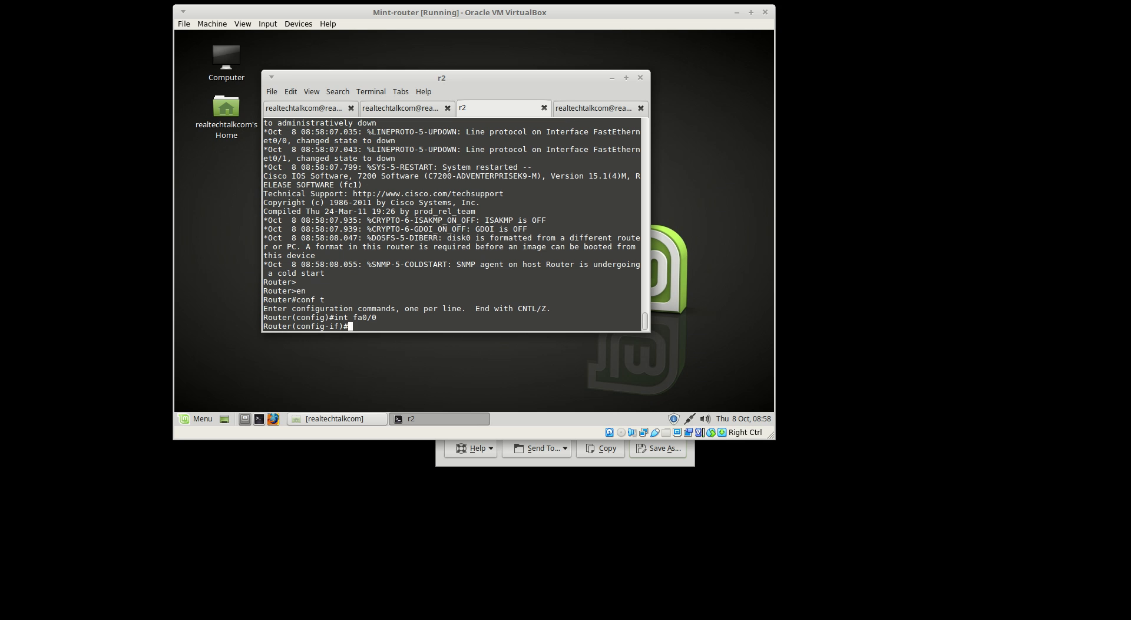
text(ip address 192.168.5.200 255.255.255.0)
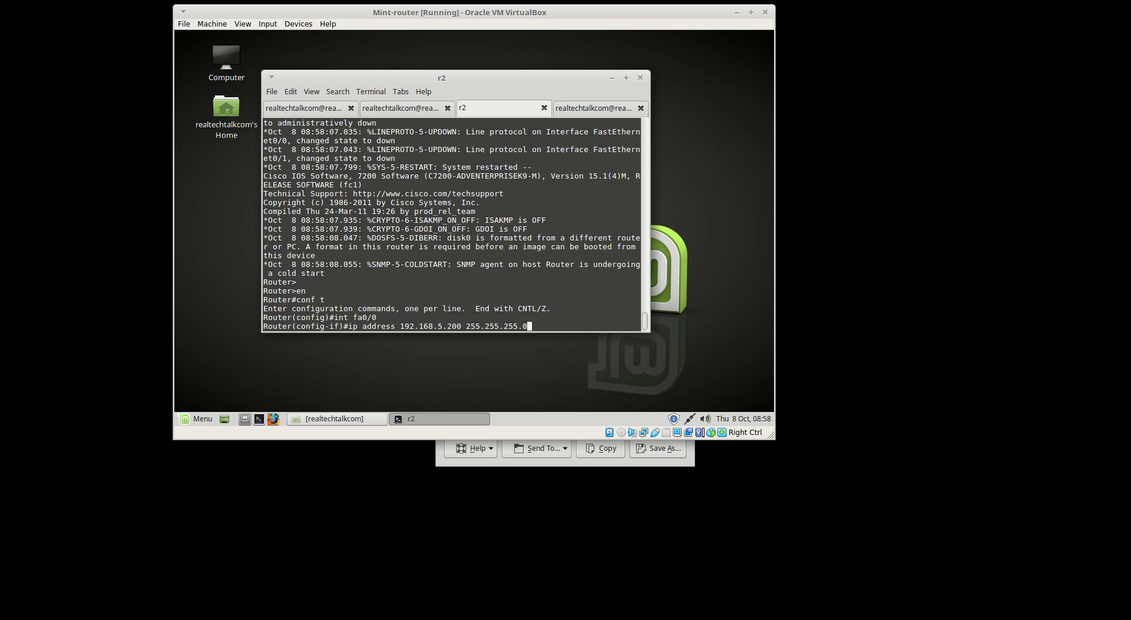
key(Return)
text(no shut)
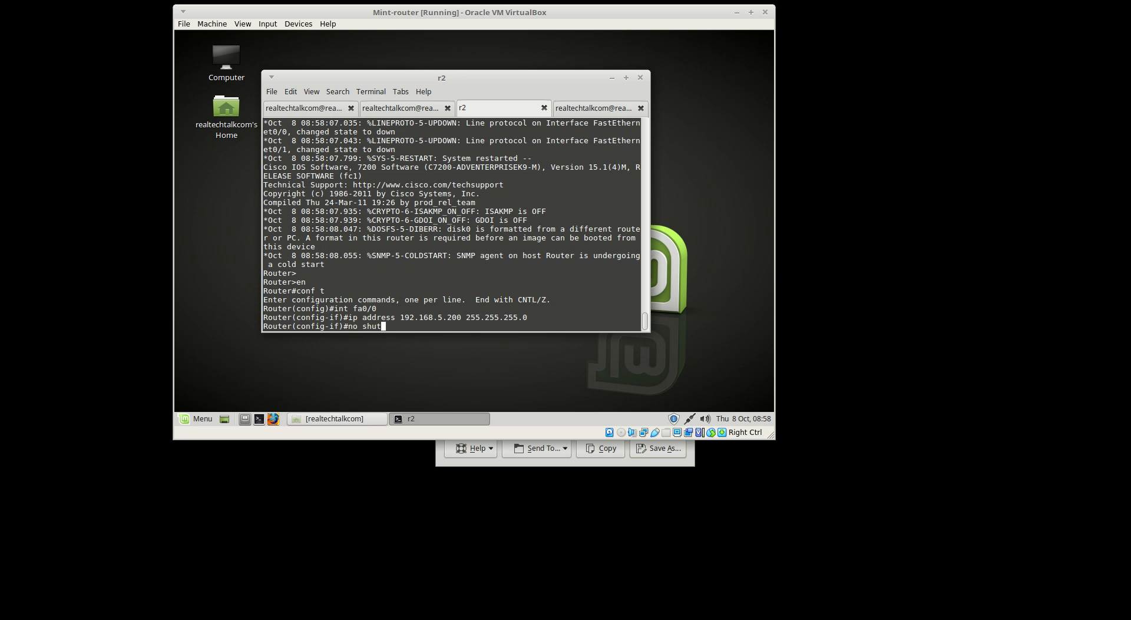
key(Return)
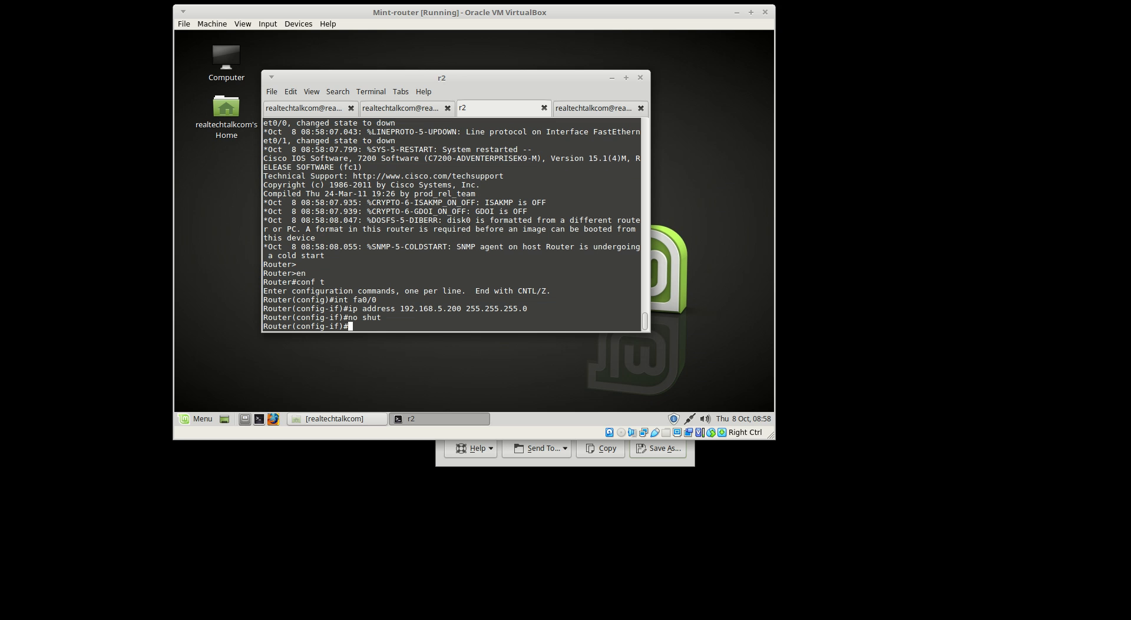
text(end)
key(Return)
text(wr mem)
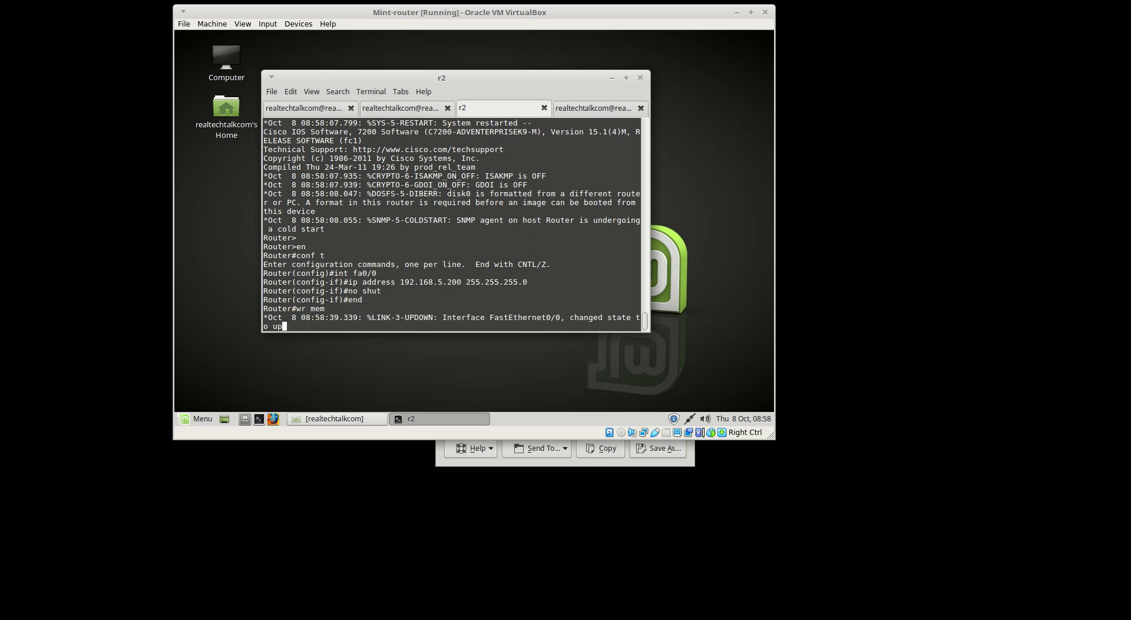
key(Return)
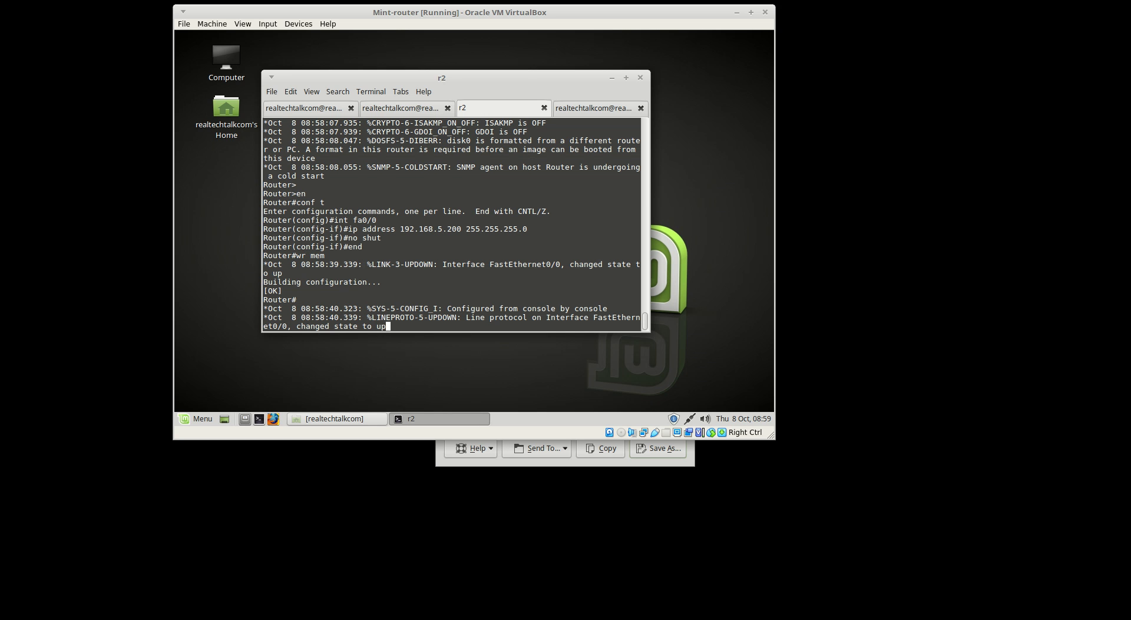
Re-enter global configuration mode on r2 and begin the telephony-service command
key(Return)
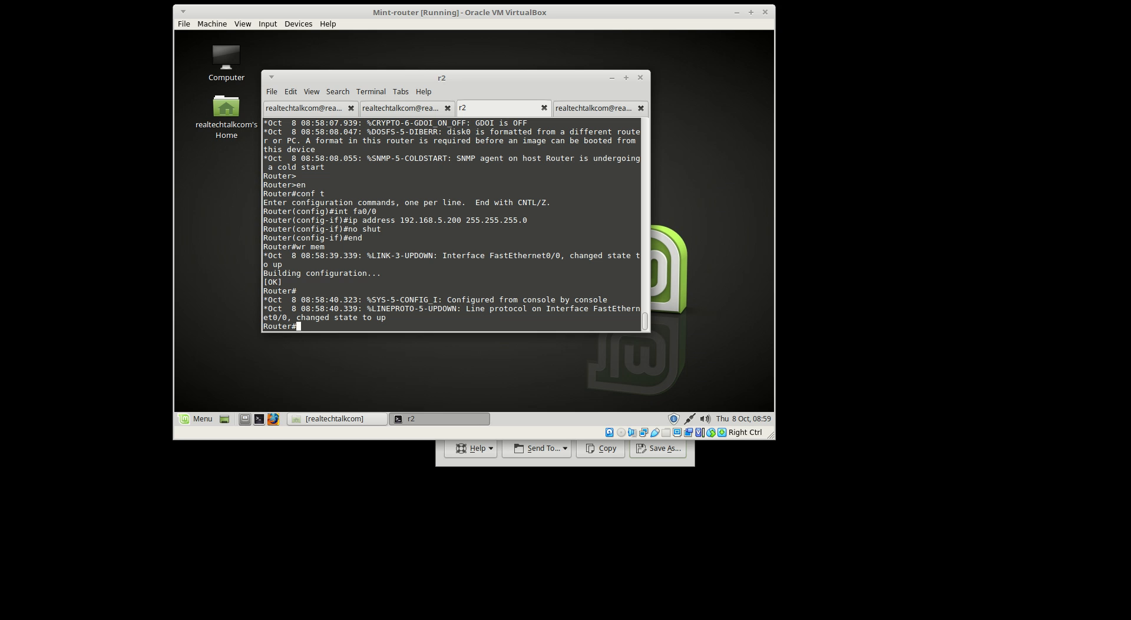
text(tel)
key(Tab)
key(BackSpace)
key(BackSpace)
key(BackSpace)
key(BackSpace)
key(BackSpace)
key(BackSpace)
key(BackSpace)
text(conf t)
key(Return)
text(el)
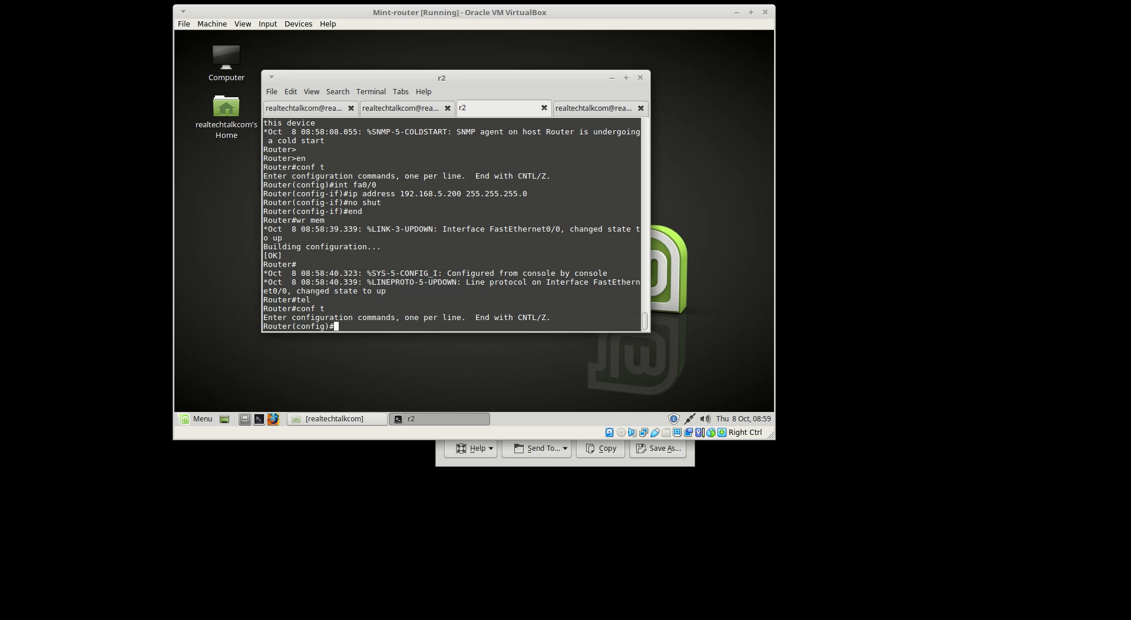
text(el)
key(Tab)
In telephony-service, set max-ephones 20, source 192.168.5.200 port 2000, and max-dn 25
key(Return)
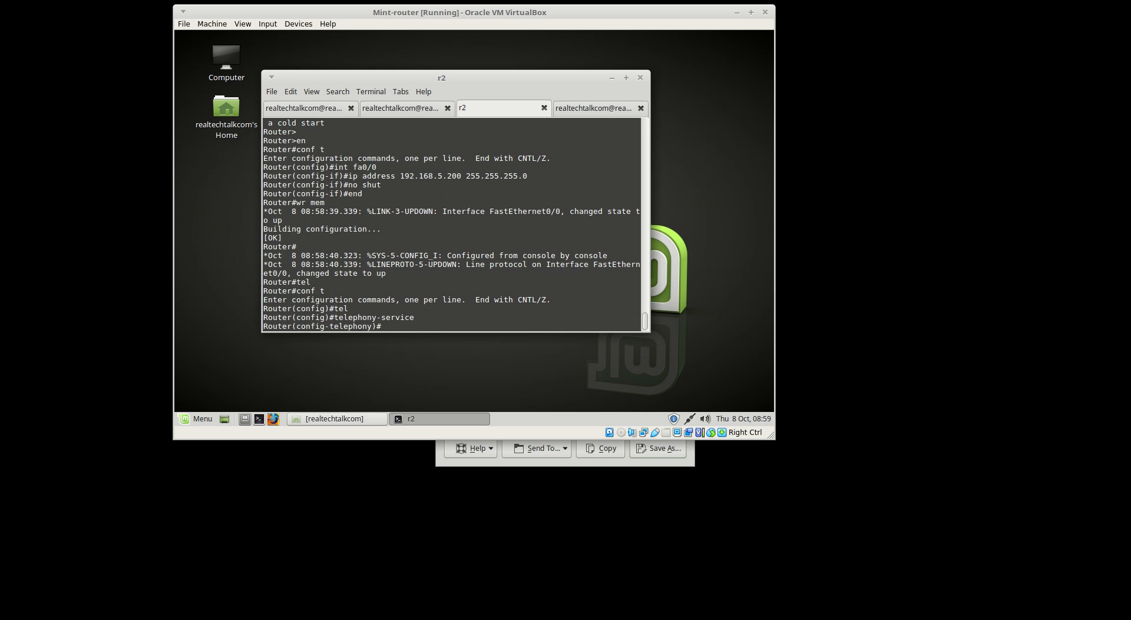
key(Return)
key(Return)
text(max-ephones 20)
key(Return)
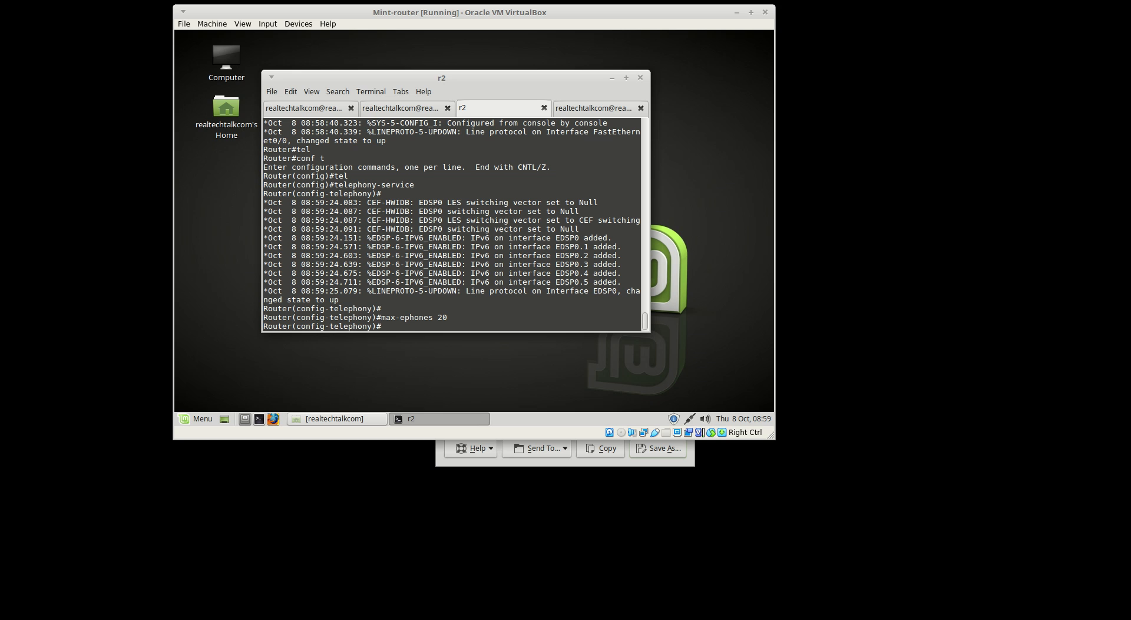
text(ip source-address 192.168.5.200 port 2000)
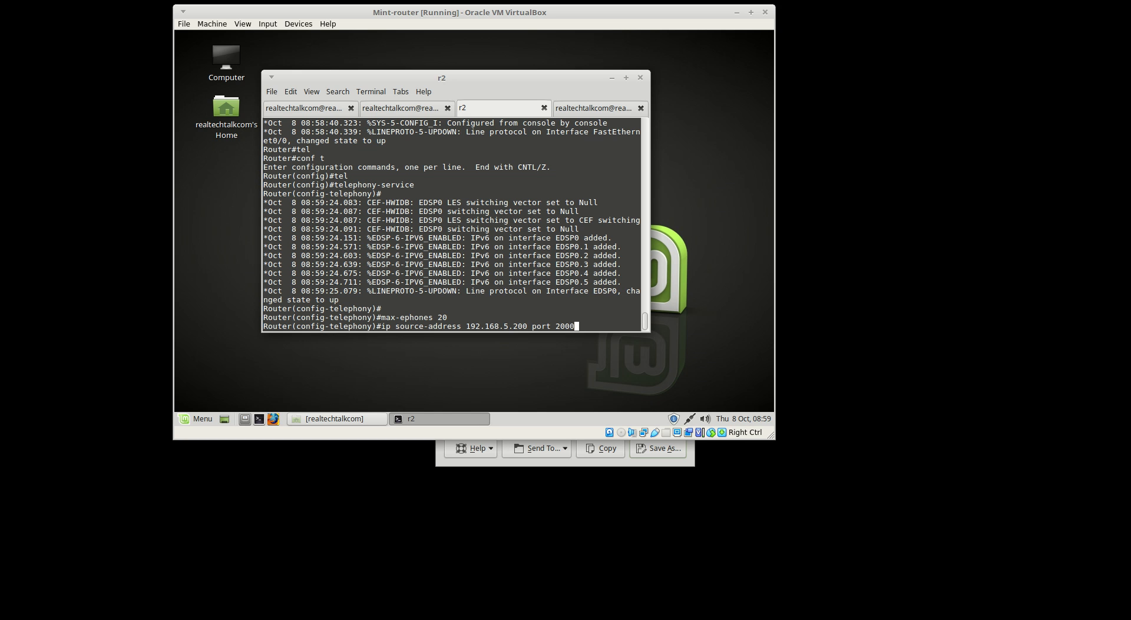
key(Return)
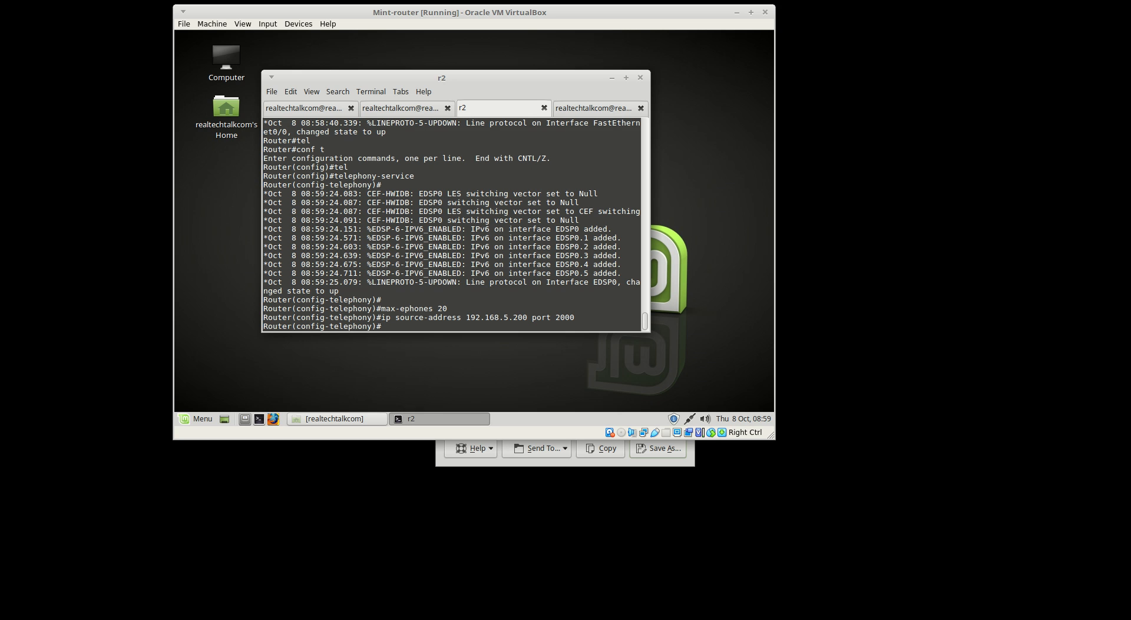
text(max-dn 25)
key(Return)
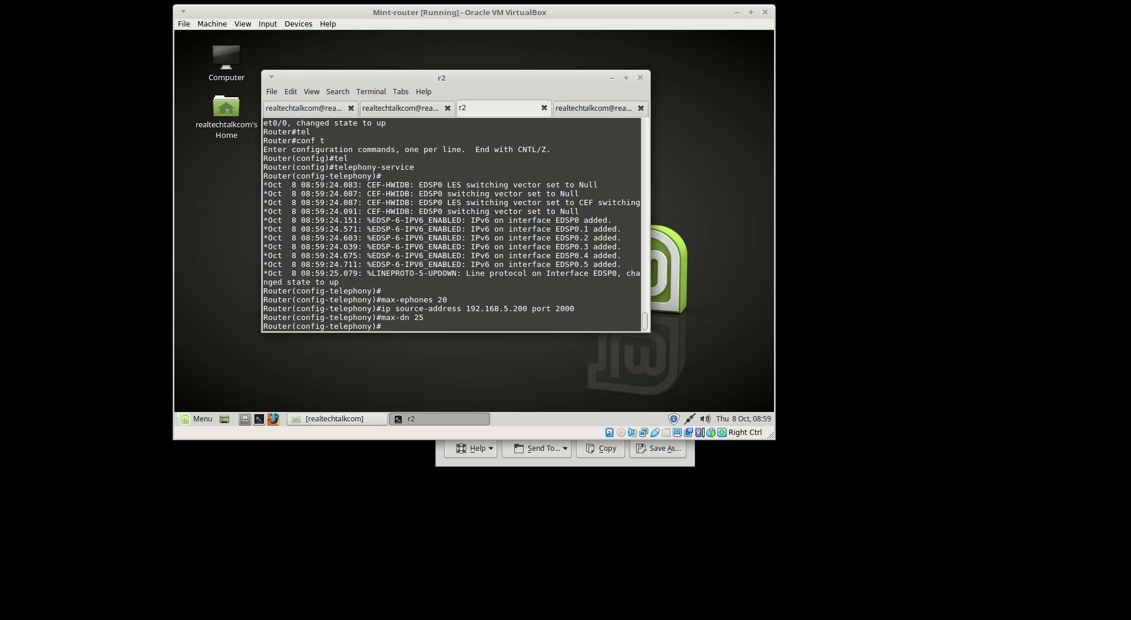
Set the system message to 'r2realtechtalk VOIP' and run create cnf-files
text(system m)
text(essage )
text(r1real)
text(tecthalk)
key(BackSpace)
key(BackSpace)
key(BackSpace)
key(BackSpace)
key(BackSpace)
key(BackSpace)
key(BackSpace)
key(BackSpace)
key(BackSpace)
key(BackSpace)
key(BackSpace)
key(BackSpace)
key(BackSpace)
text(2ra)
text(altechtalk)
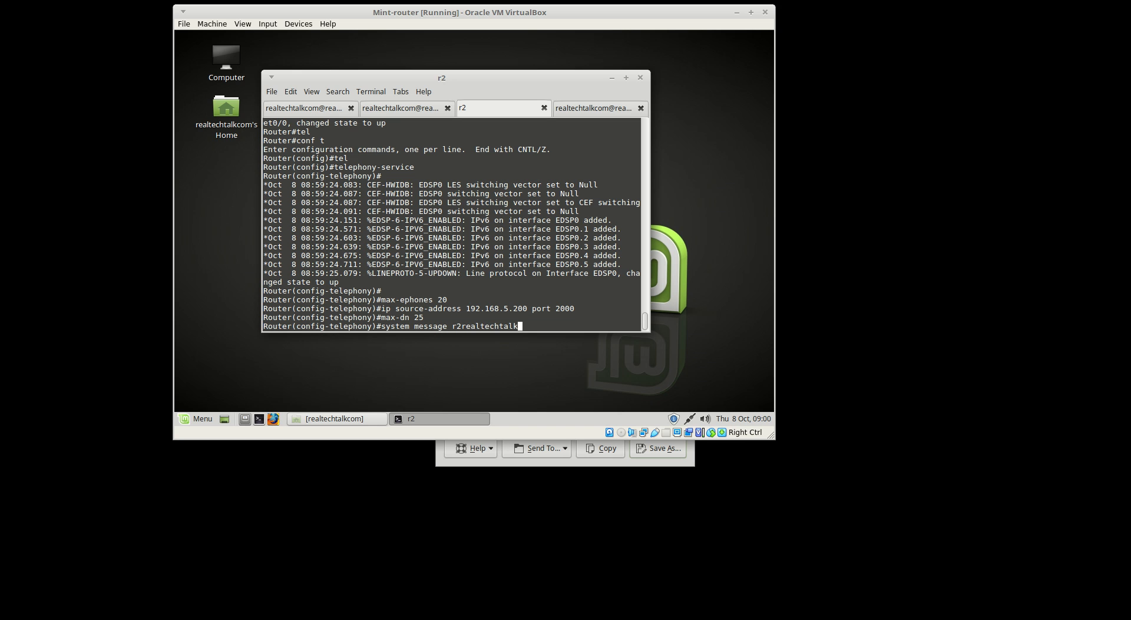
text( VOIP)
key(Return)
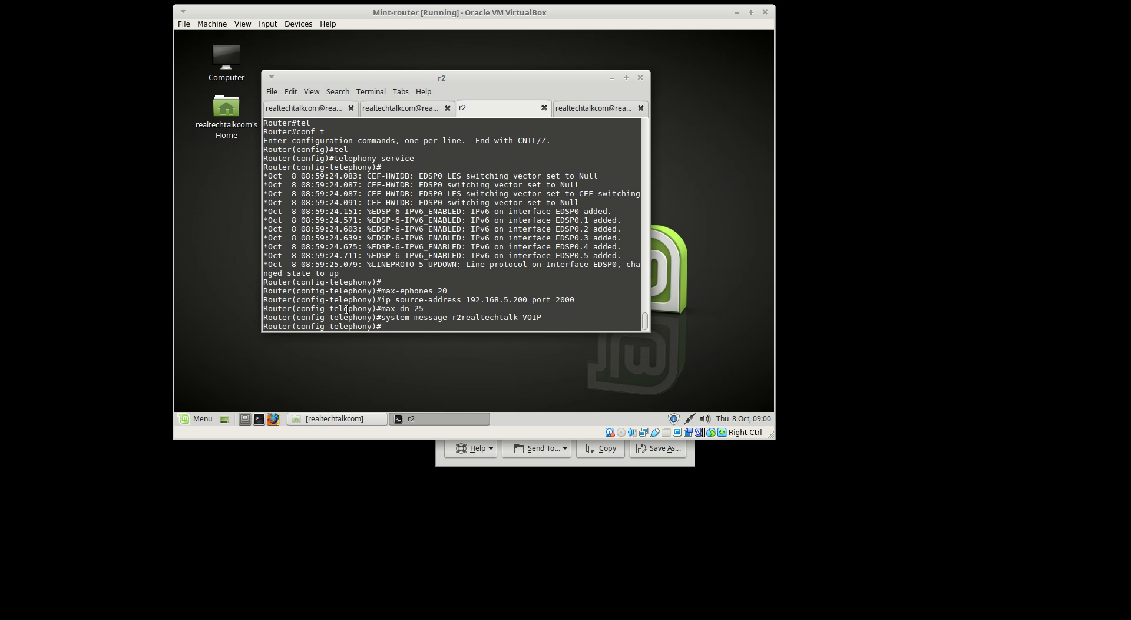
drag(452, 317, 520, 318)
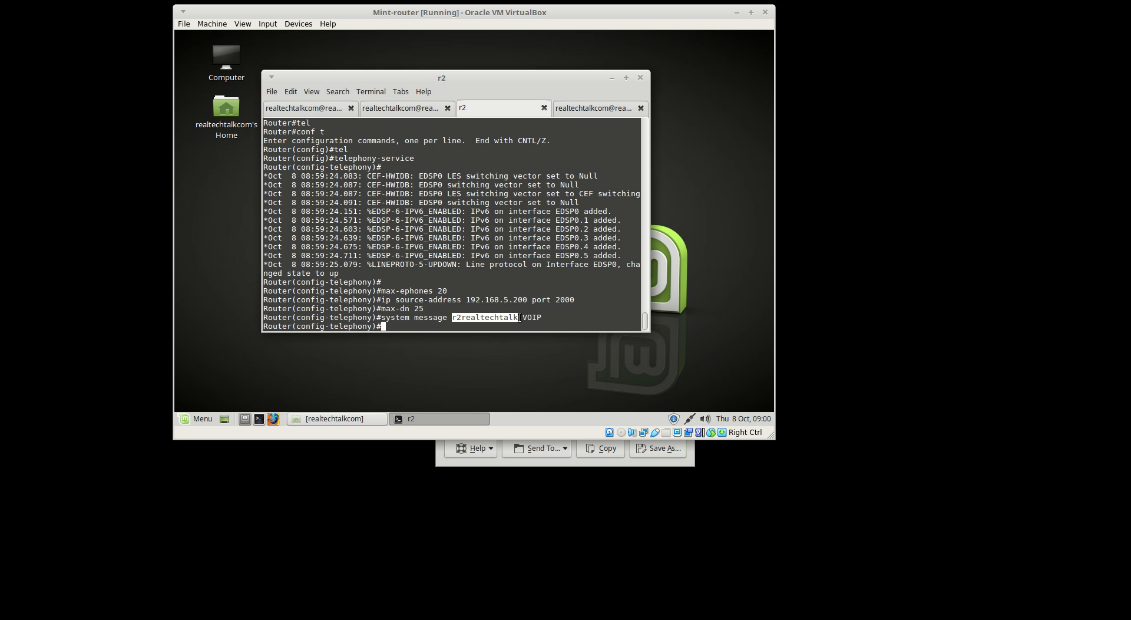
click(508, 246)
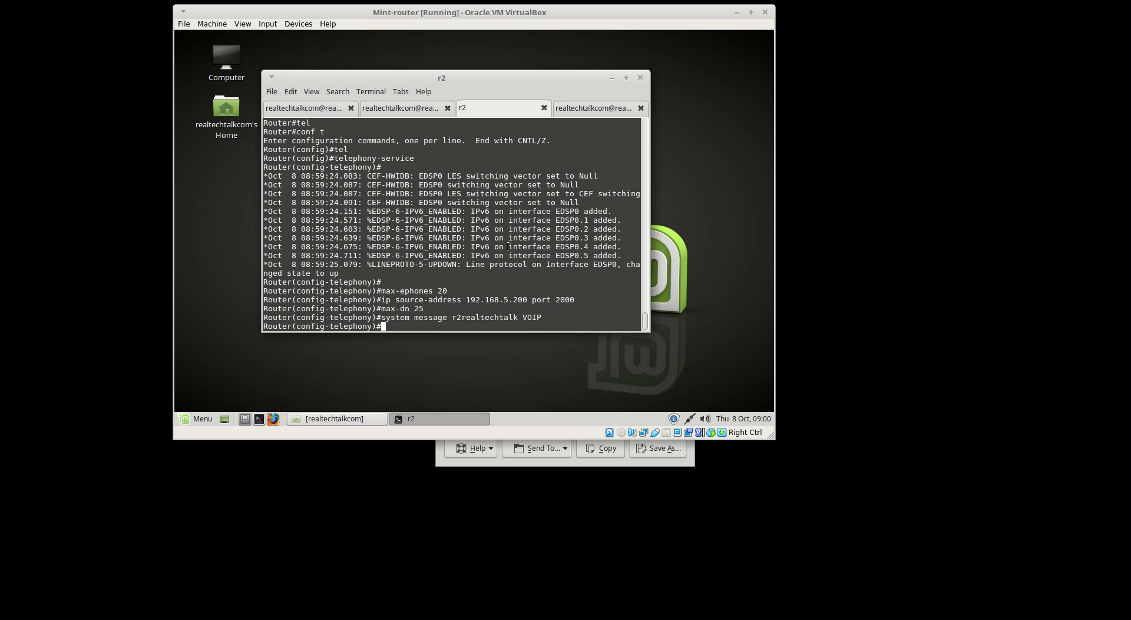
text(create cnf)
key(Tab)
key(Return)
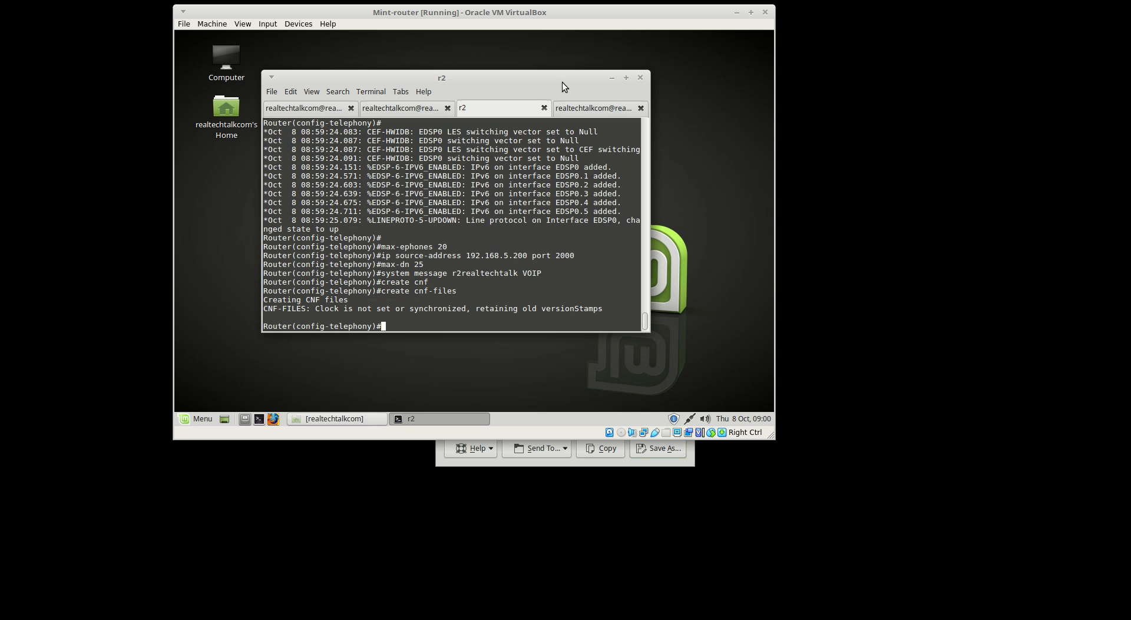
Clear the host shell and display the network-up.sh script
click(567, 112)
text(rest)
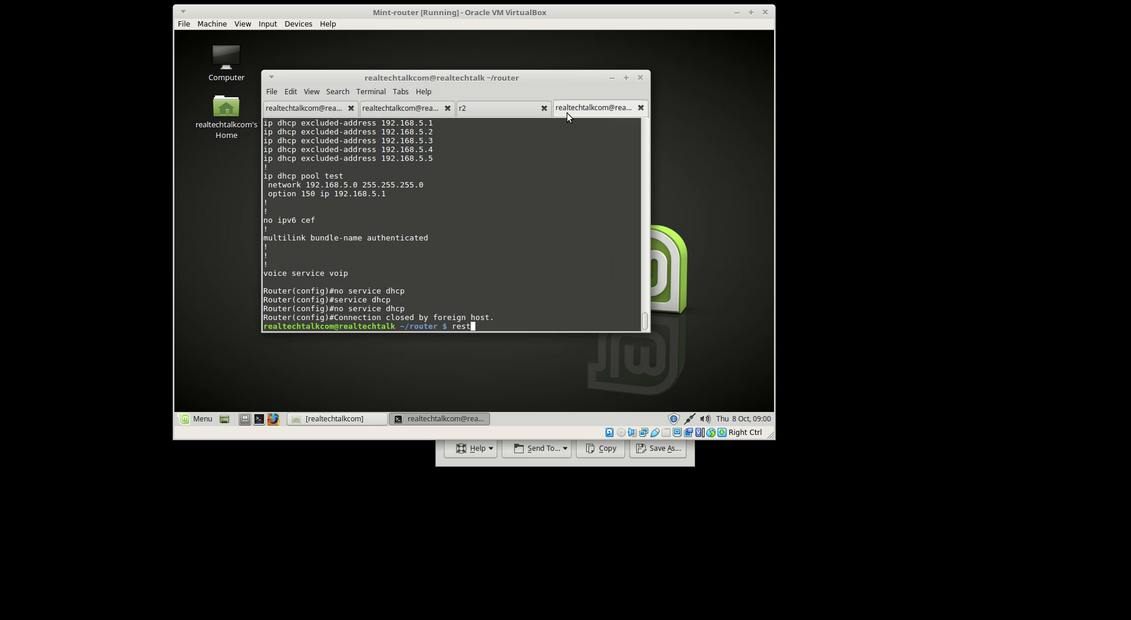
key(Return)
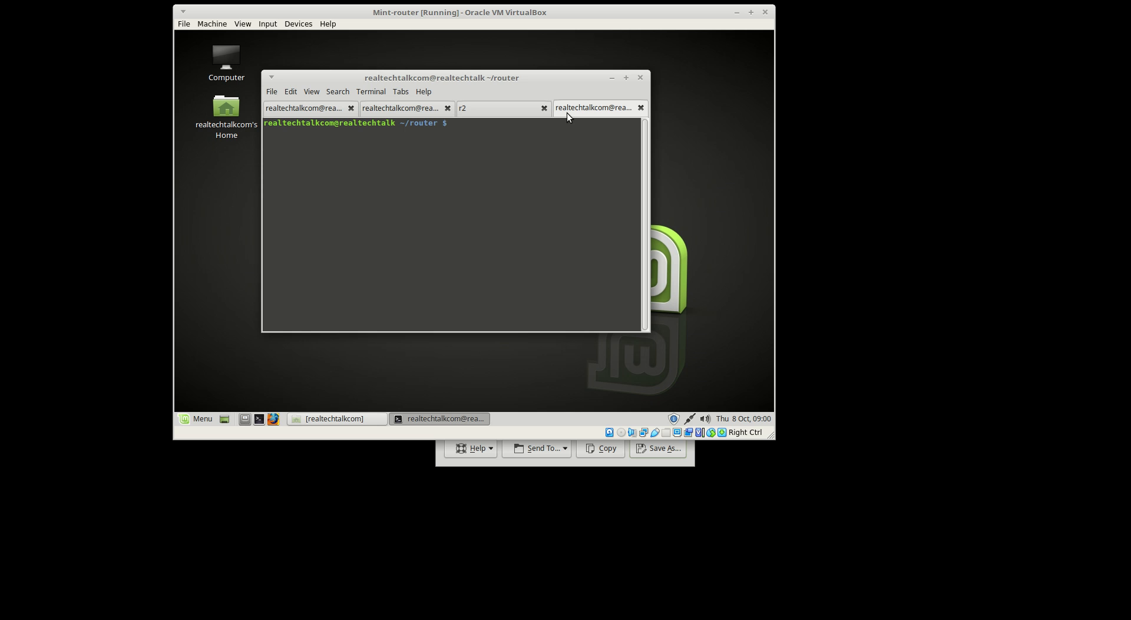
text(cat ne)
key(Tab)
key(Return)
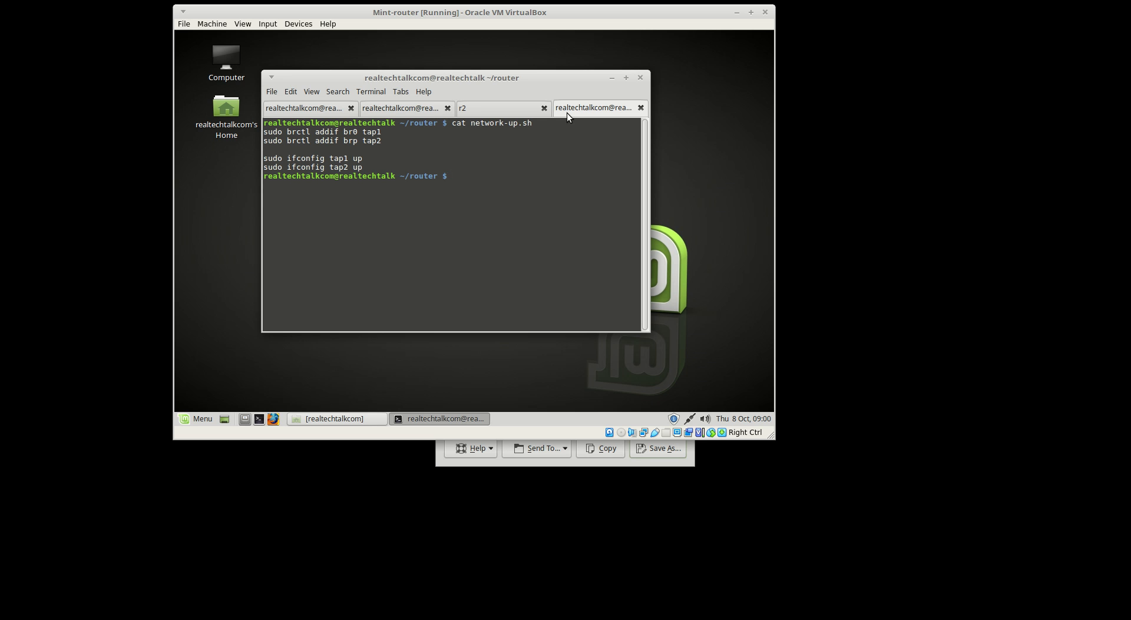
Edit network-up.sh in vi to change brp to br0 on line two, and save it
key(Up)
key(Home)
key(Delete)
key(Delete)
key(Delete)
text(vi)
key(Return)
key(Up)
key(Left)
key(Left)
key(Left)
key(Left)
key(Left)
text(xi0)
key(Escape)
text(:wq)
key(Return)
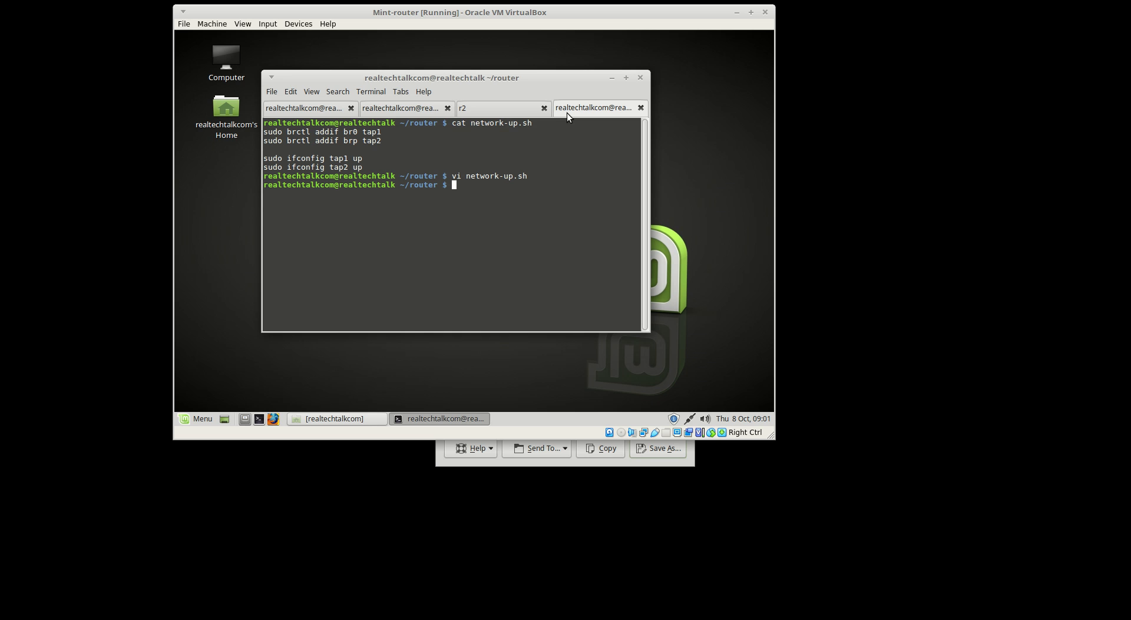
Review the tap1 and ifconfig lines in the script listing
drag(382, 133, 363, 133)
click(345, 149)
drag(361, 167, 255, 163)
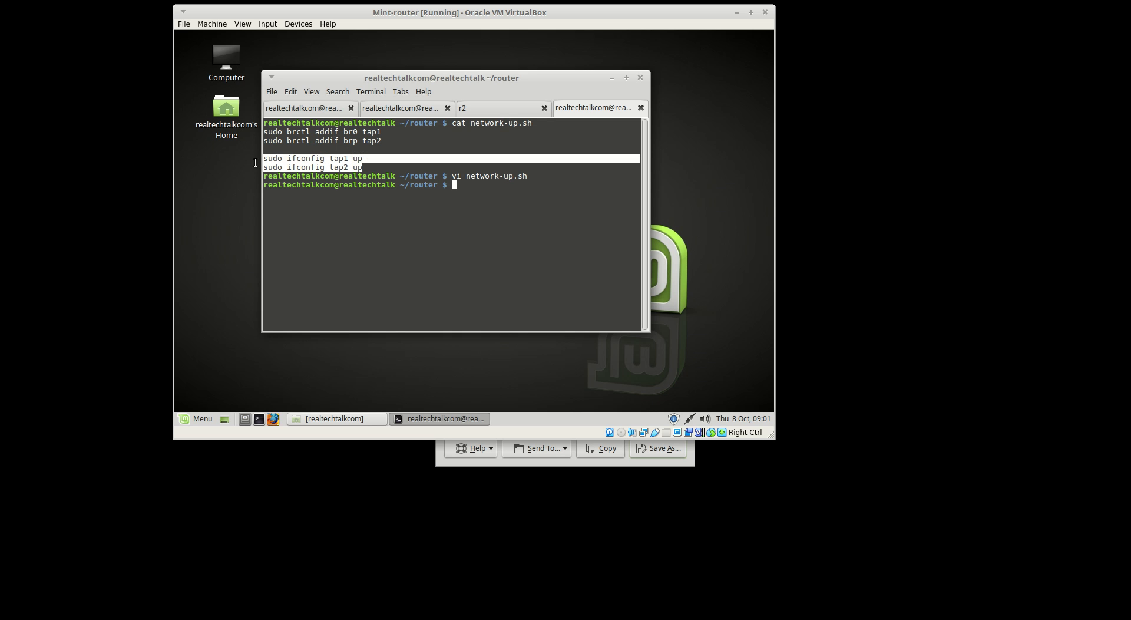
click(281, 167)
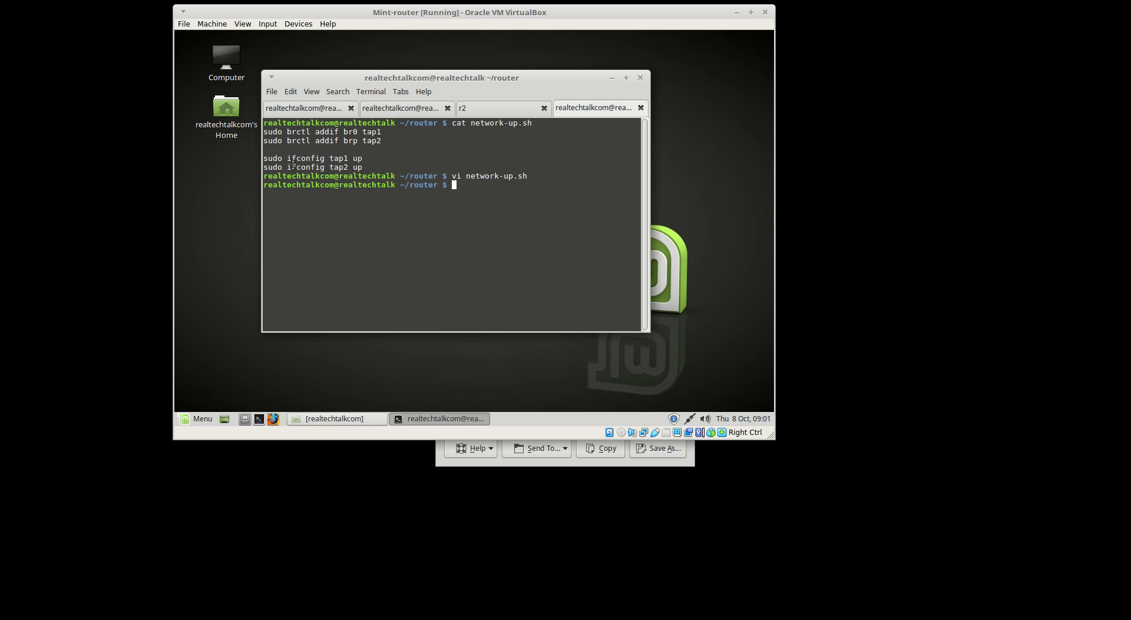
drag(360, 167, 231, 158)
click(348, 159)
drag(367, 158, 477, 193)
click(478, 192)
drag(401, 154, 512, 206)
click(512, 207)
Run ./network-up.sh with sudo, then list interfaces with ifconfig to check tap1 and tap2
text(./network-up.sh)
key(Return)
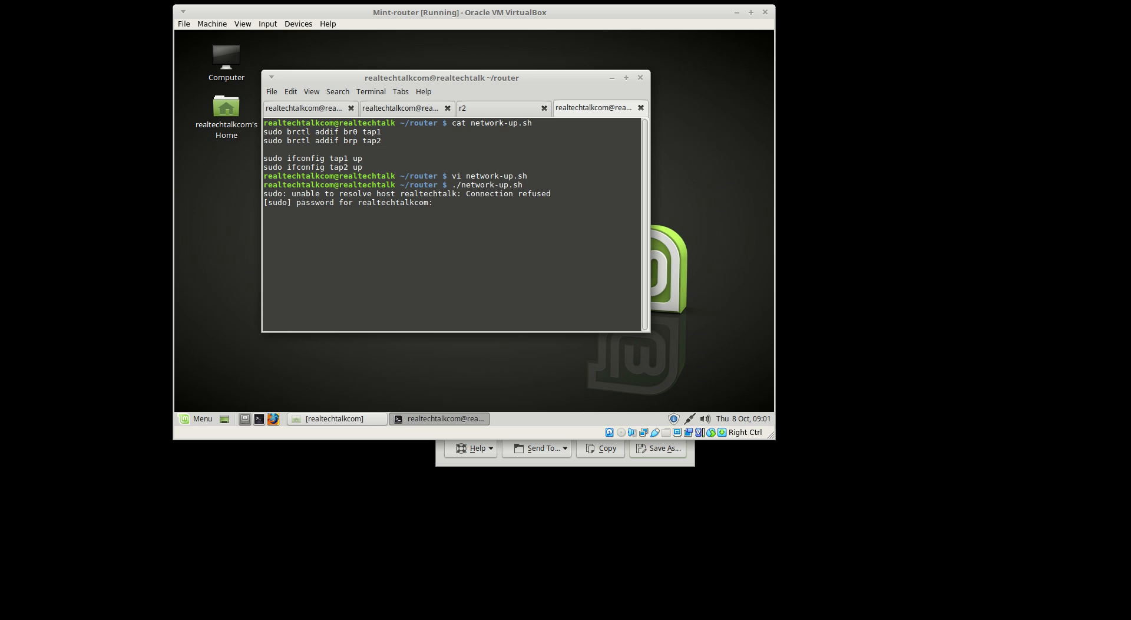
key(Return)
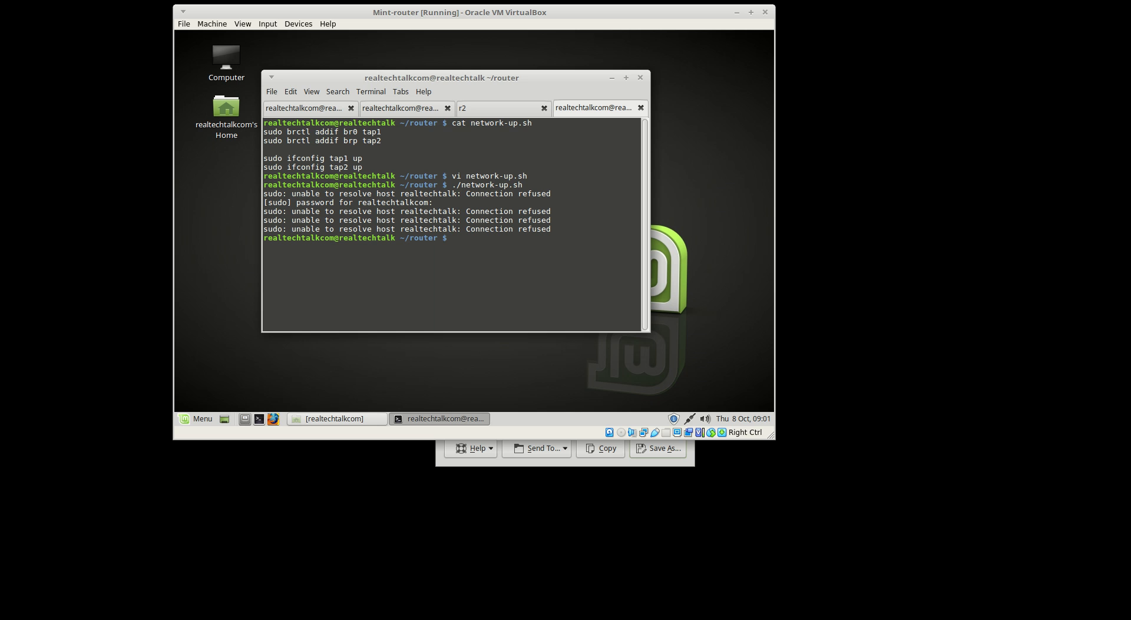
text(ifconfig)
key(Return)
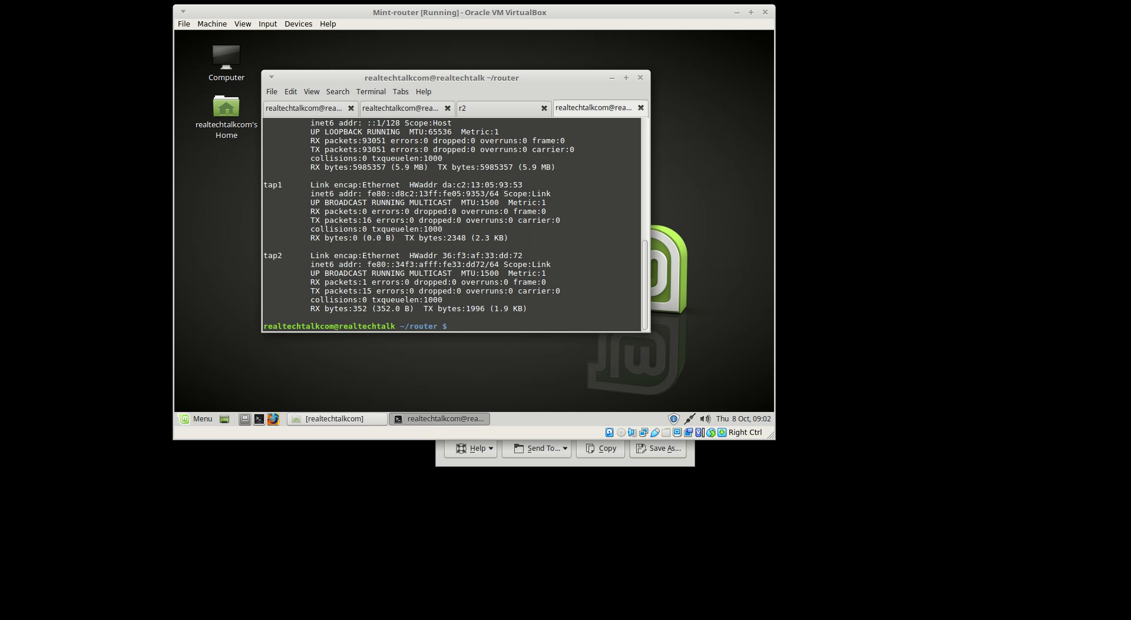
drag(523, 314, 257, 186)
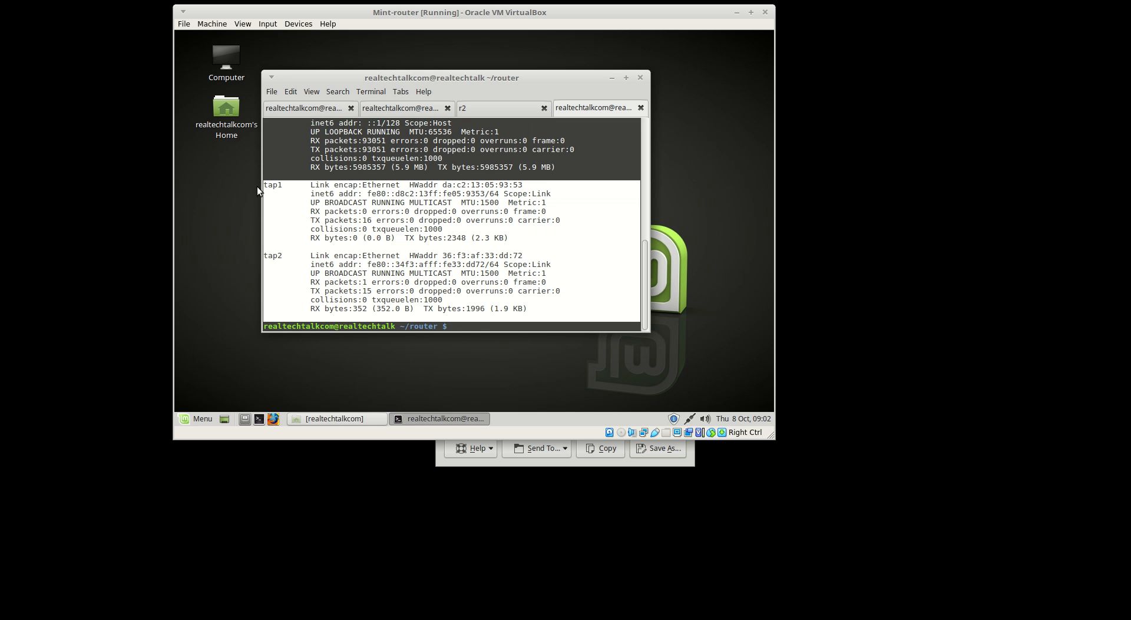
click(470, 217)
Run brctl show to confirm bridge br0 holds enp0s3, tap1 and tap2
text(rctl )
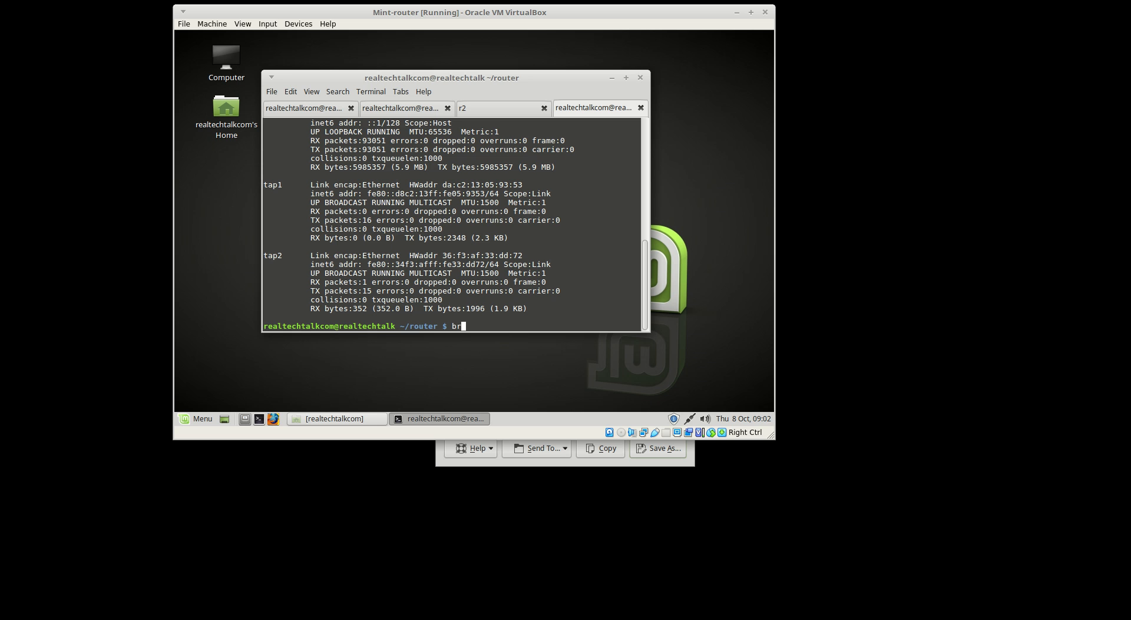
text(show)
key(Return)
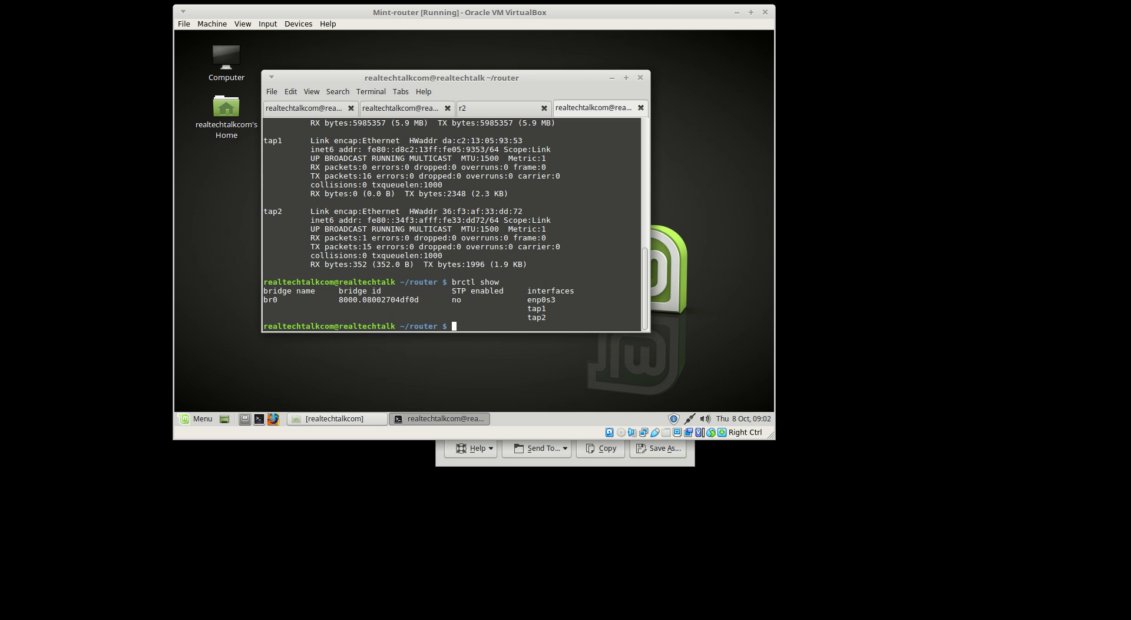
drag(565, 318, 228, 291)
mouse_move(527, 308)
mouse_down()
mouse_move(548, 308)
mouse_move(528, 319)
mouse_up()
click(526, 319)
drag(571, 270, 224, 145)
click(378, 129)
Ping 192.168.5.200 and stop after nine replies with 0% loss
text(ping 192.168.5.200)
key(Return)
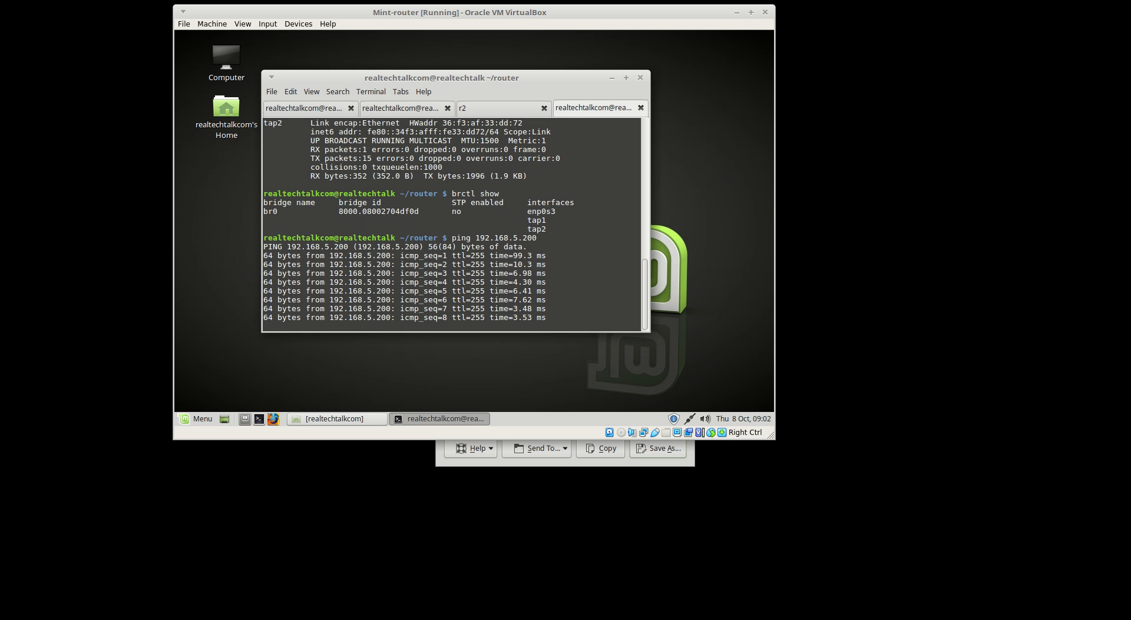
key(ctrl+c)
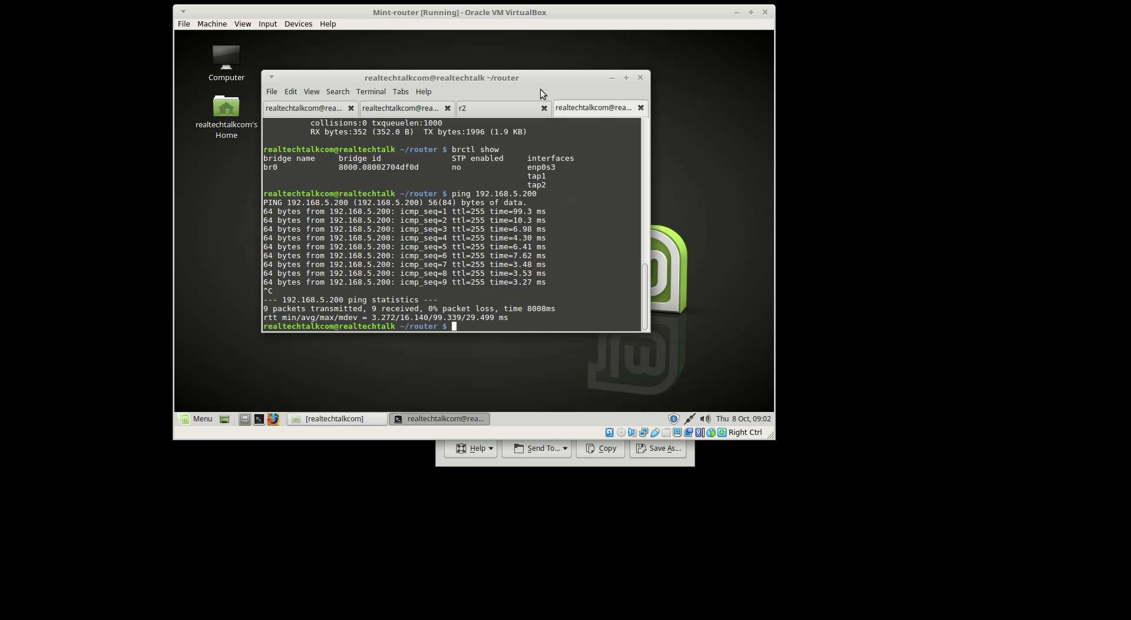
Switch to the Windows 2019 CIPC2 VM and launch Cisco IP Communicator from its desktop shortcut
click(623, 618)
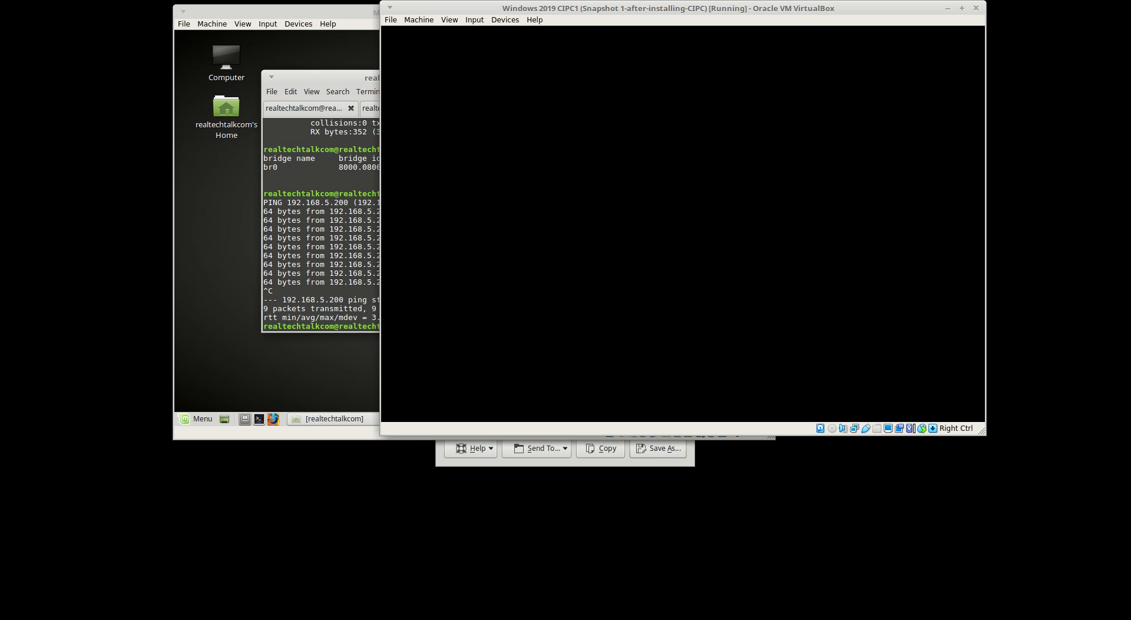
click(624, 618)
click(707, 619)
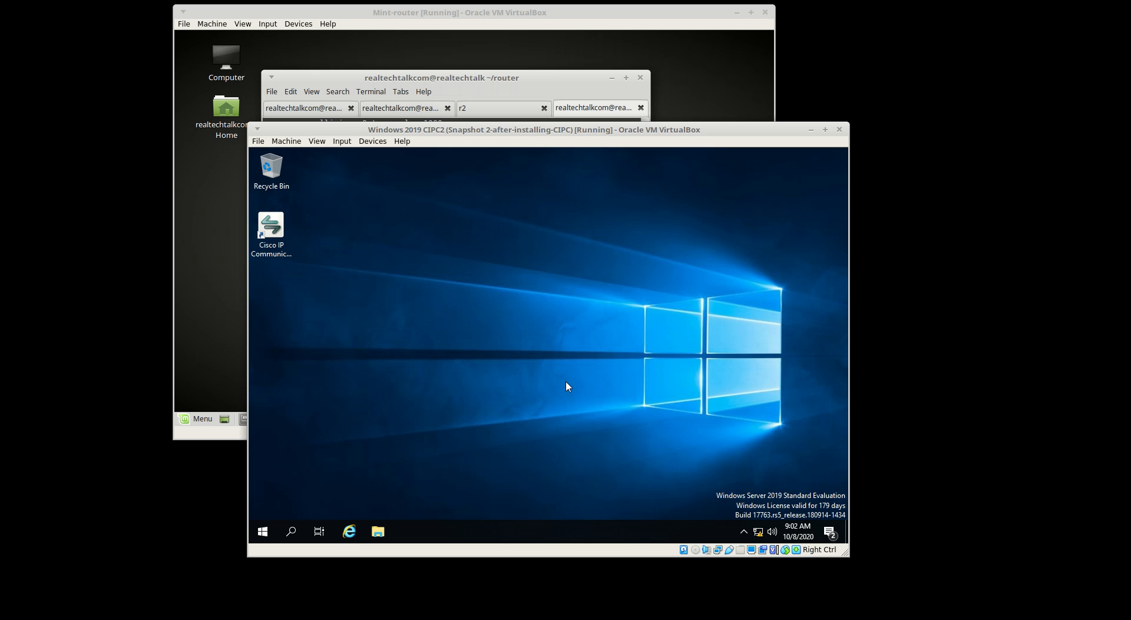
click(743, 531)
click(533, 425)
right_click(263, 239)
click(317, 247)
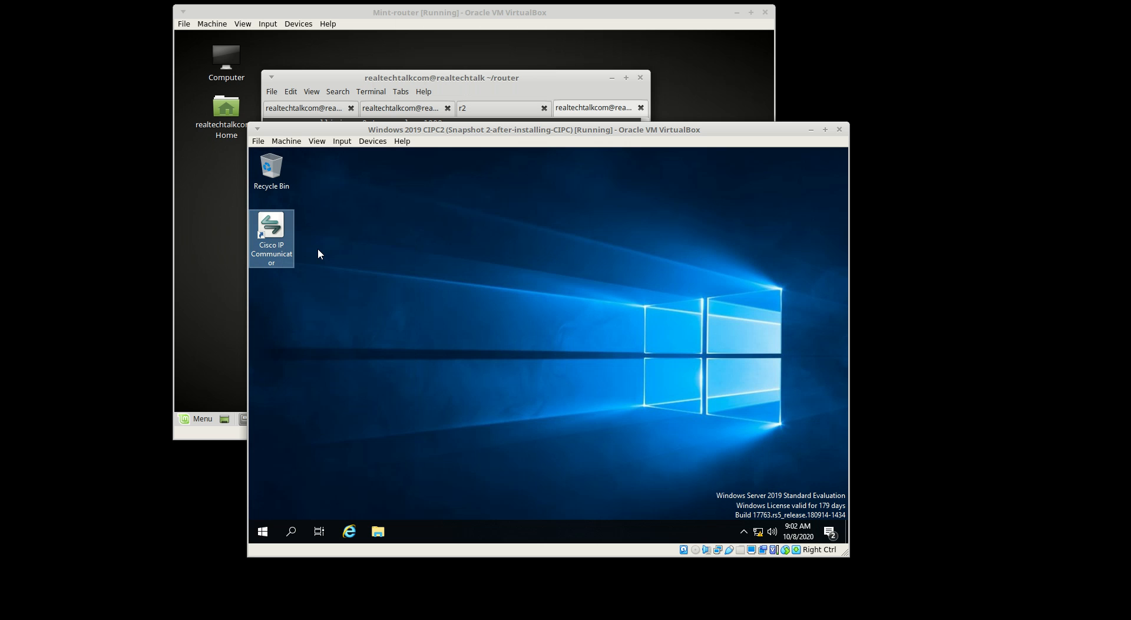
Arrange the CIPC2 VM and r2 router console windows side by side, checking r2's VOIP system message
drag(443, 131, 657, 148)
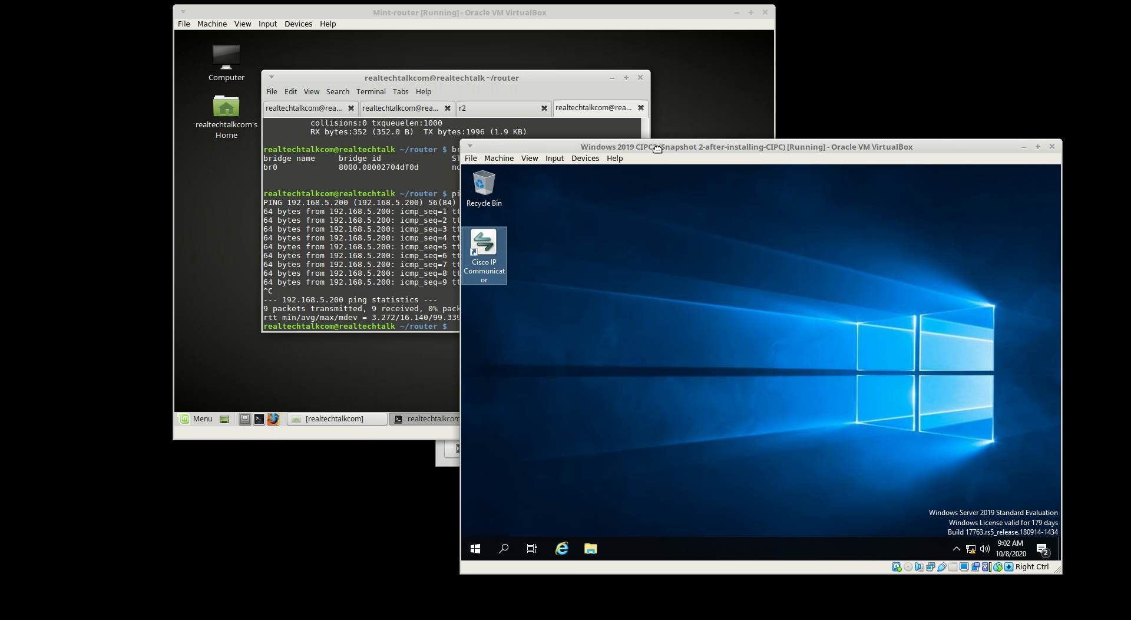
click(478, 112)
drag(480, 11, 370, 22)
drag(772, 146, 781, 68)
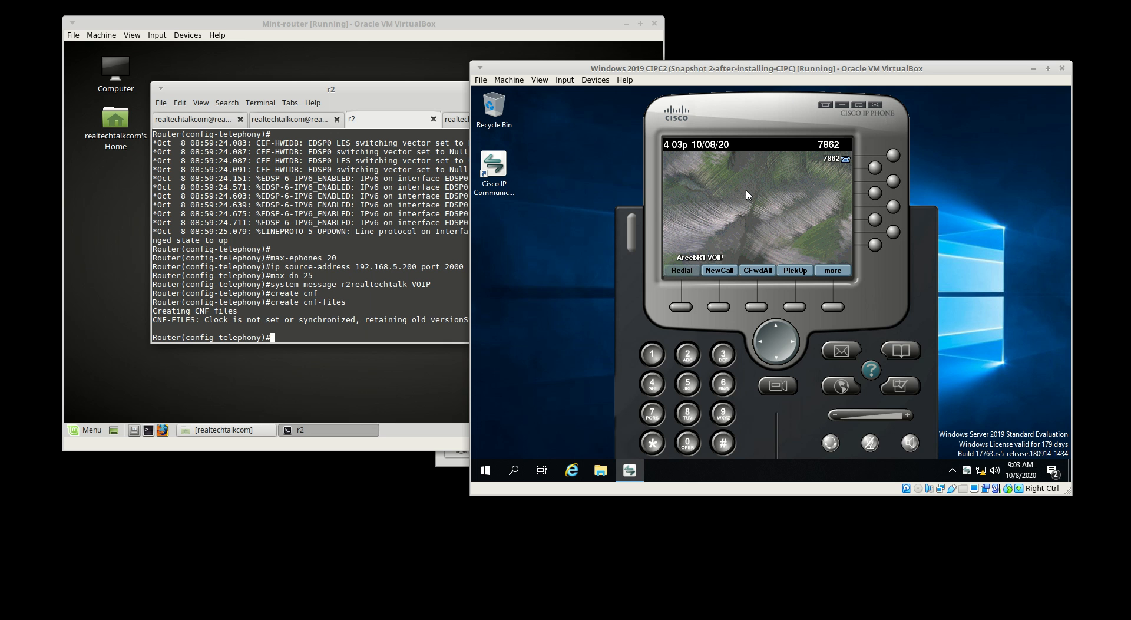
click(337, 284)
drag(341, 284, 430, 284)
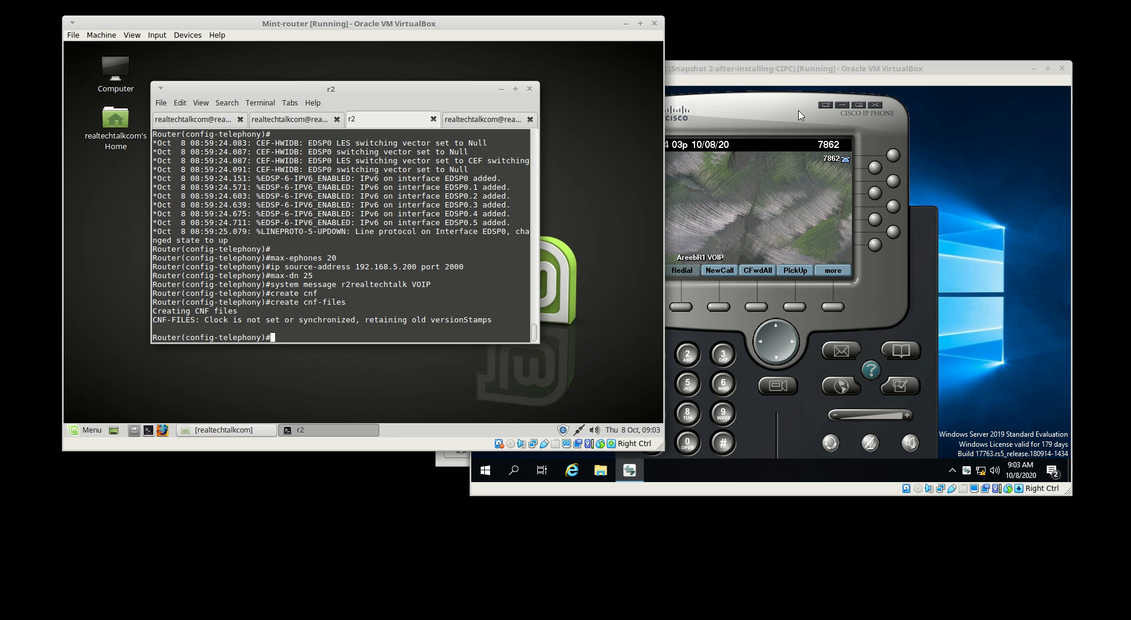
click(781, 67)
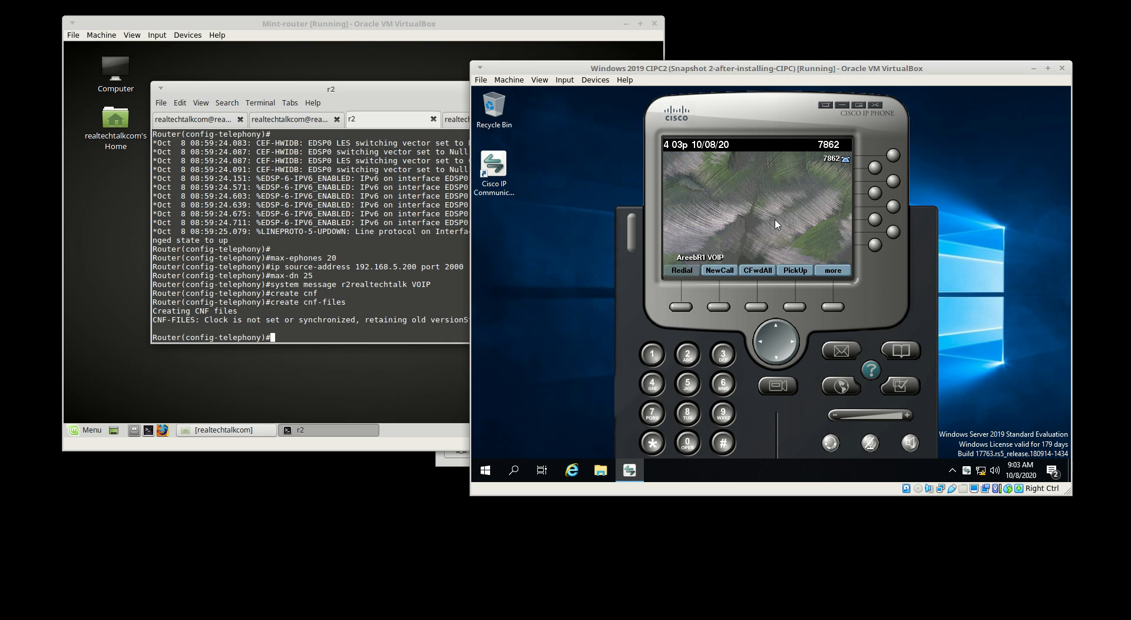
In the softphone's Network preferences, use specific TFTP servers with TFTP Server 1 set to 192.168.5.200
right_click(775, 223)
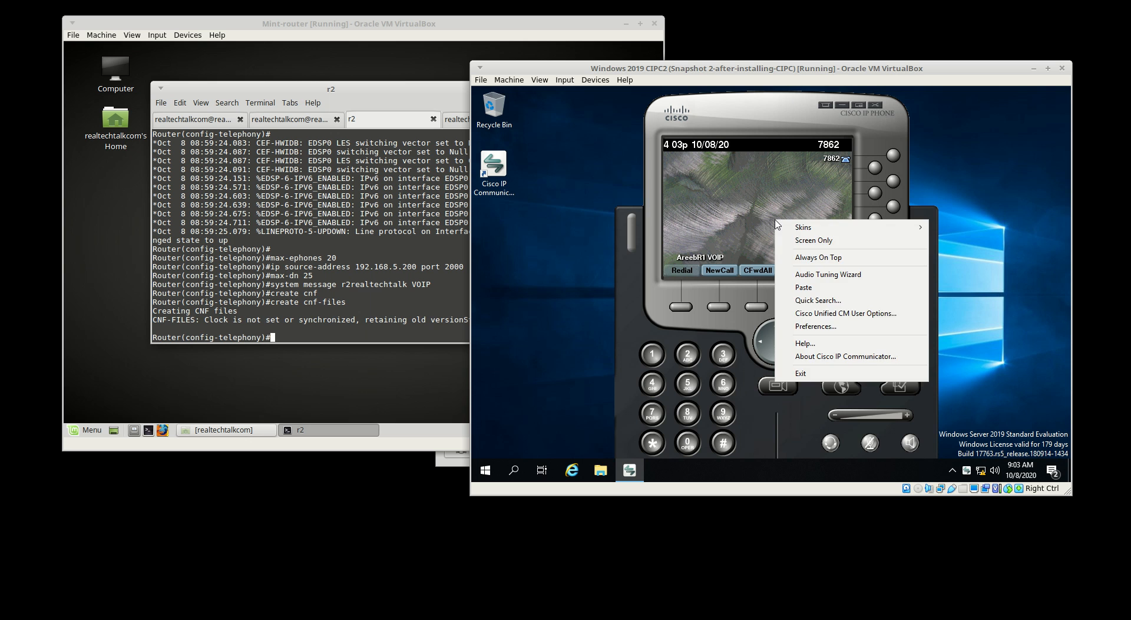
click(787, 327)
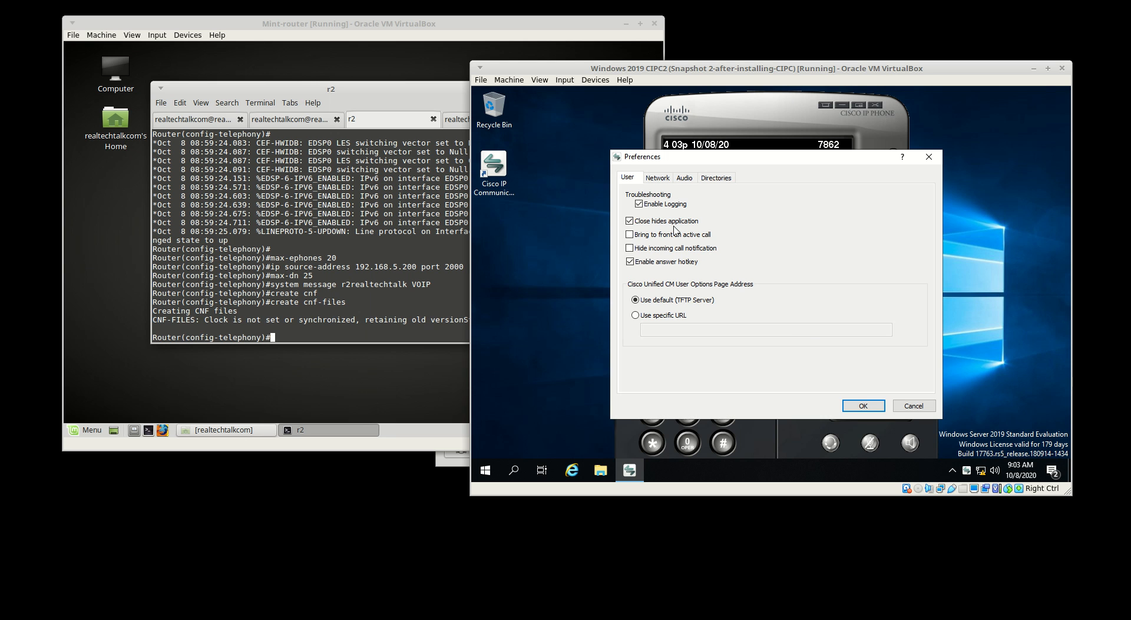
click(658, 178)
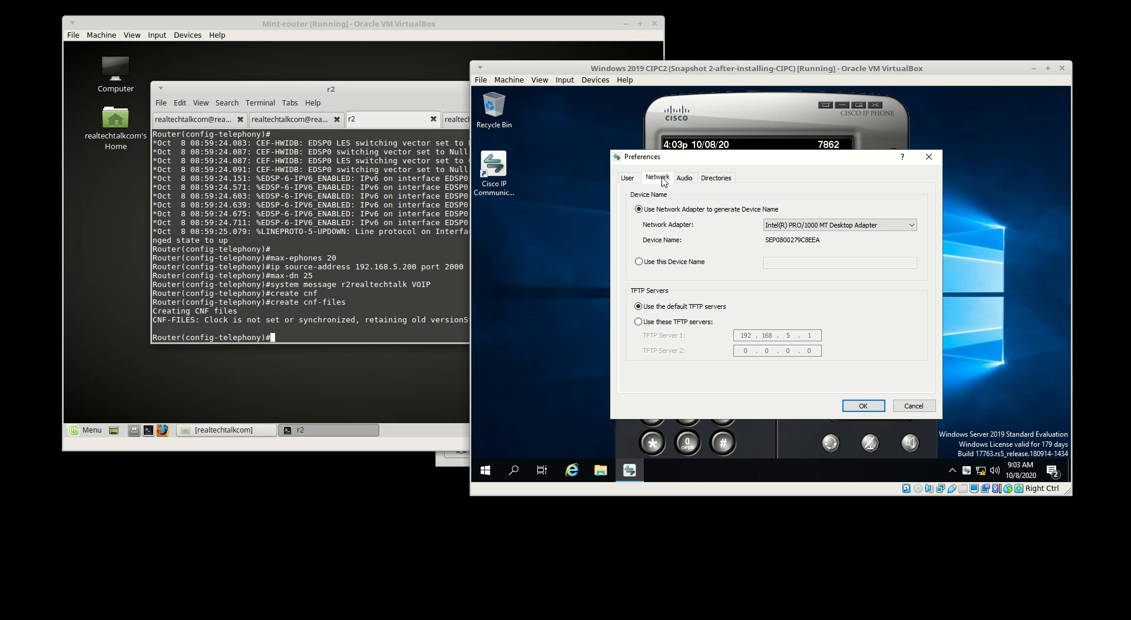
click(672, 328)
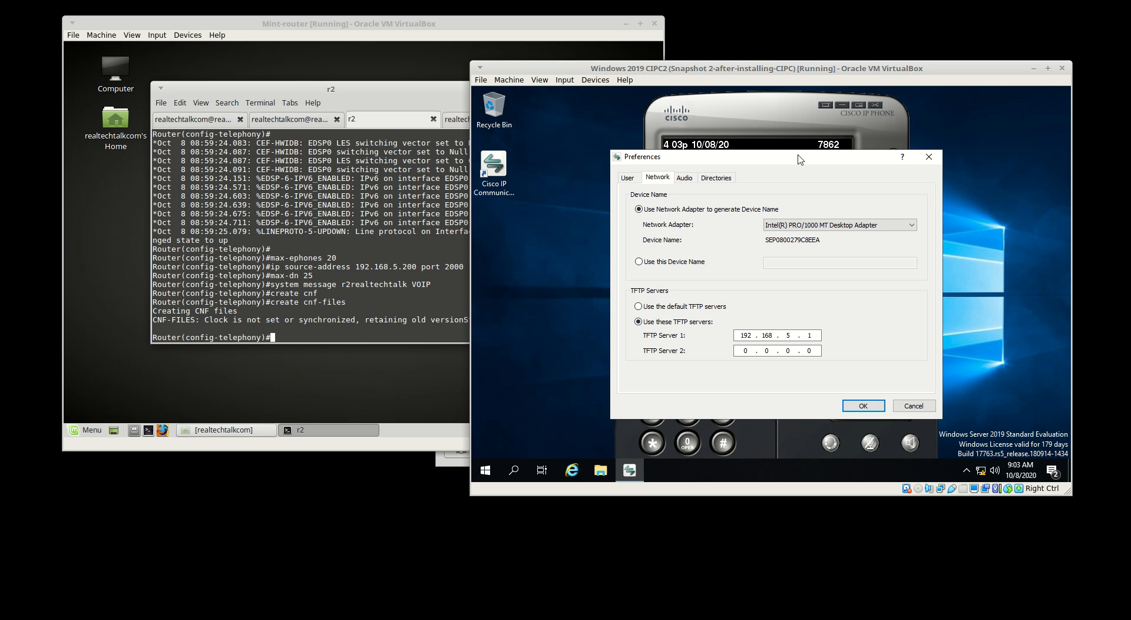
drag(799, 159, 768, 124)
click(790, 298)
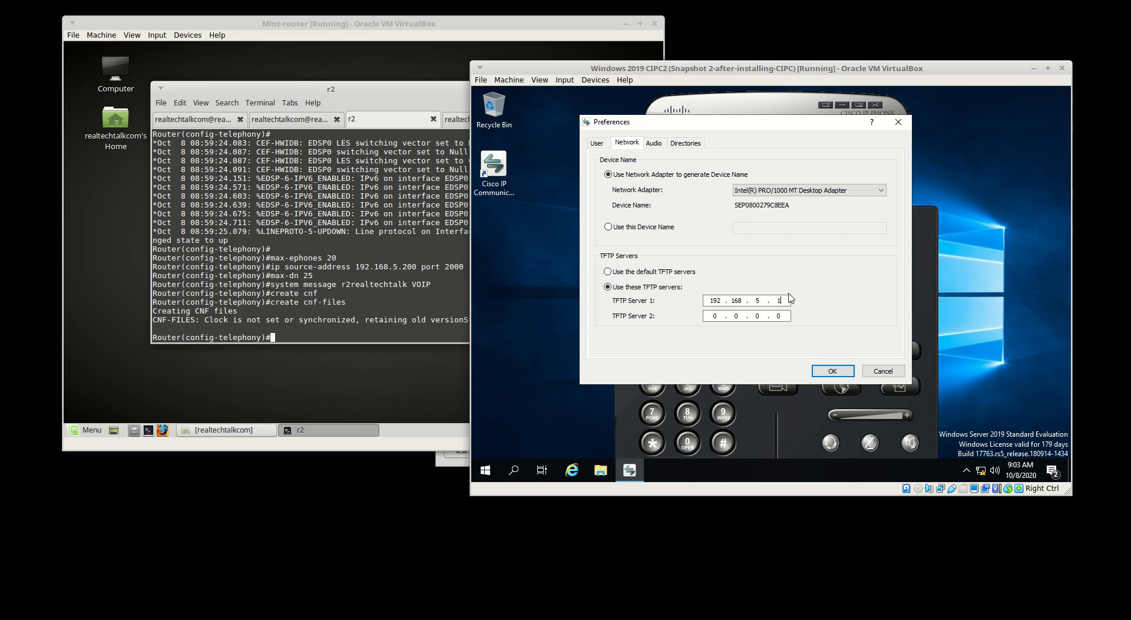
key(BackSpace)
text(200)
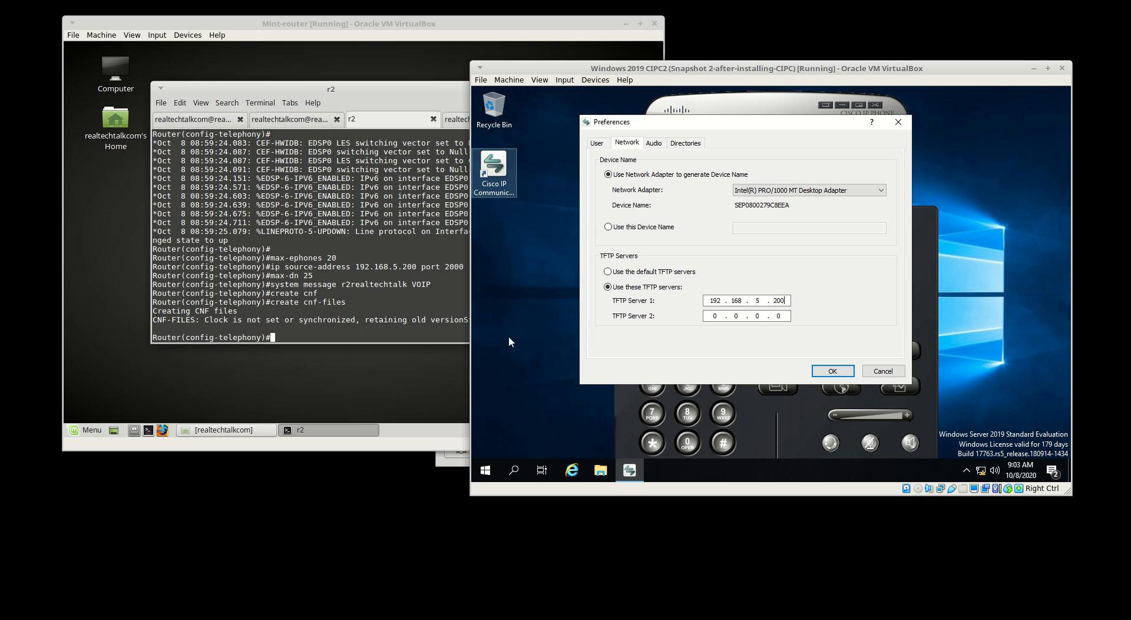
click(831, 370)
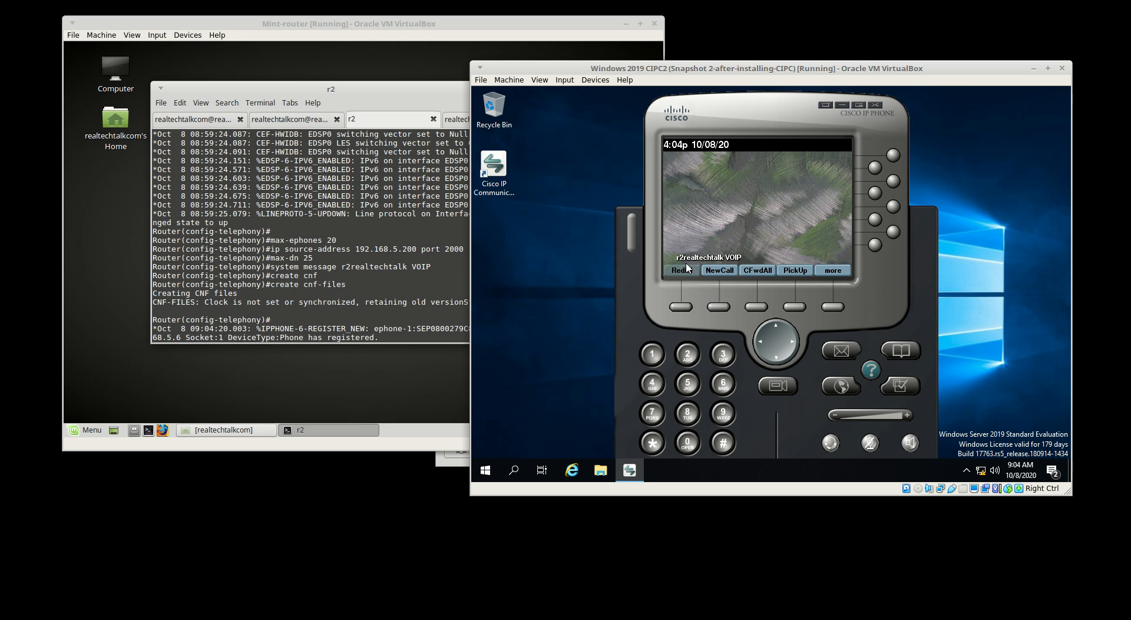
On r2, create ephone-dn 1 with number 4777 and enter ephone 1 configuration
click(364, 270)
key(Return)
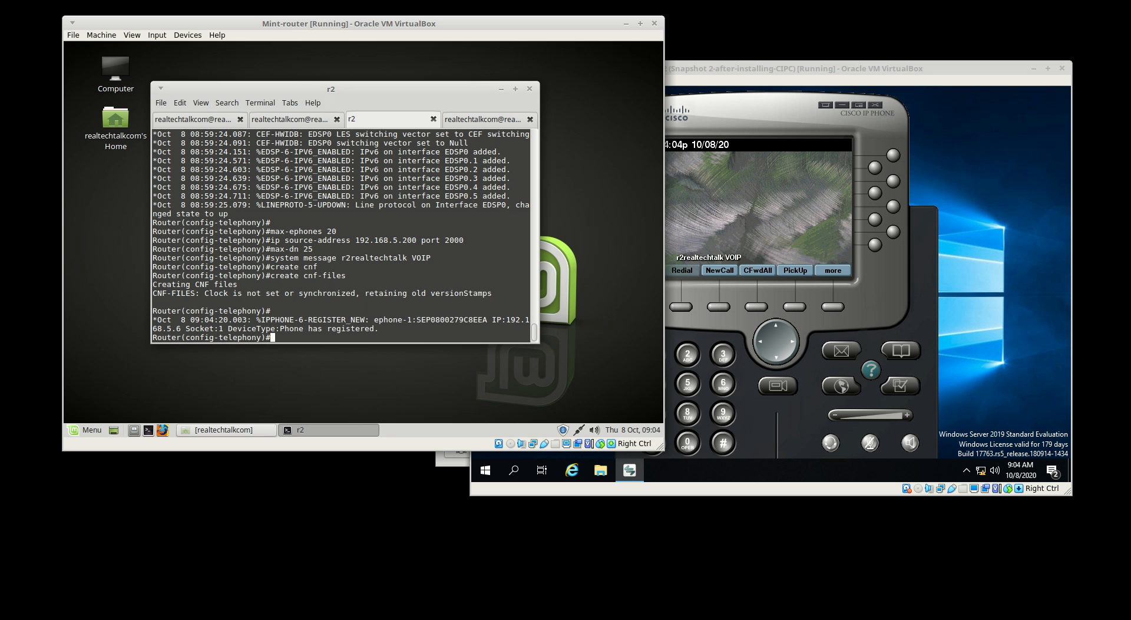
text(ephone-dn 1)
key(Return)
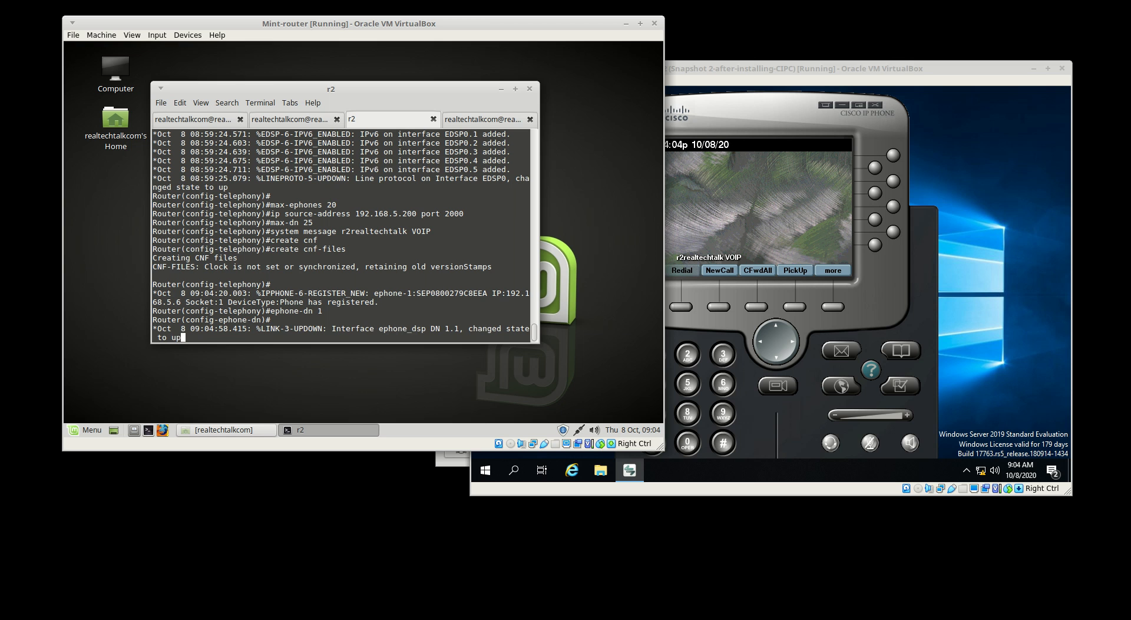
key(Return)
text(number 4)
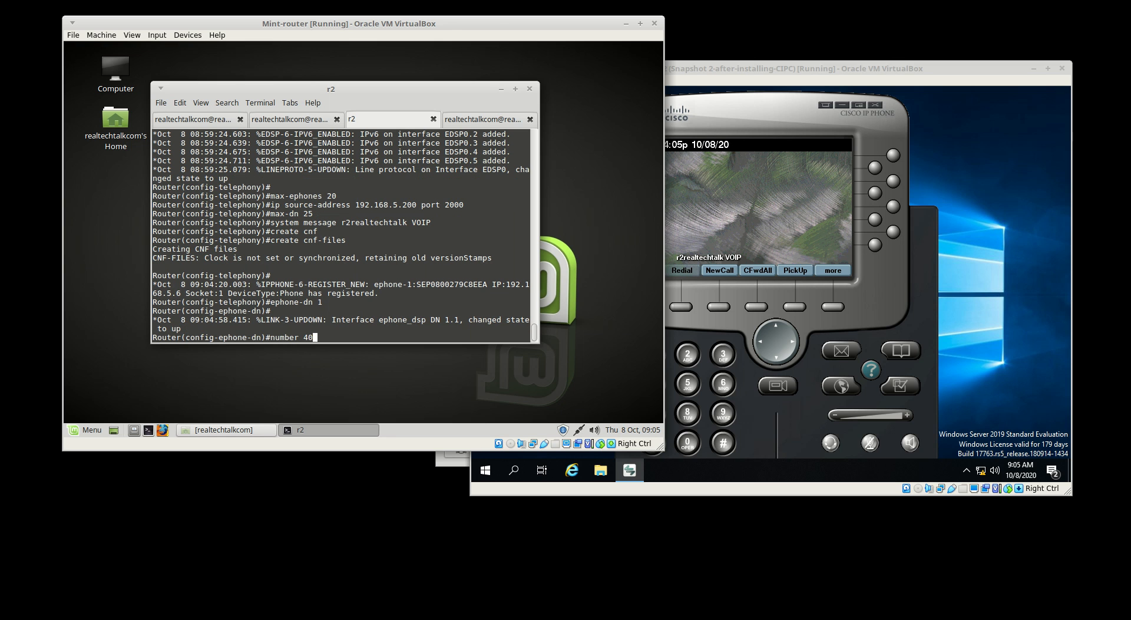
text(777)
key(Return)
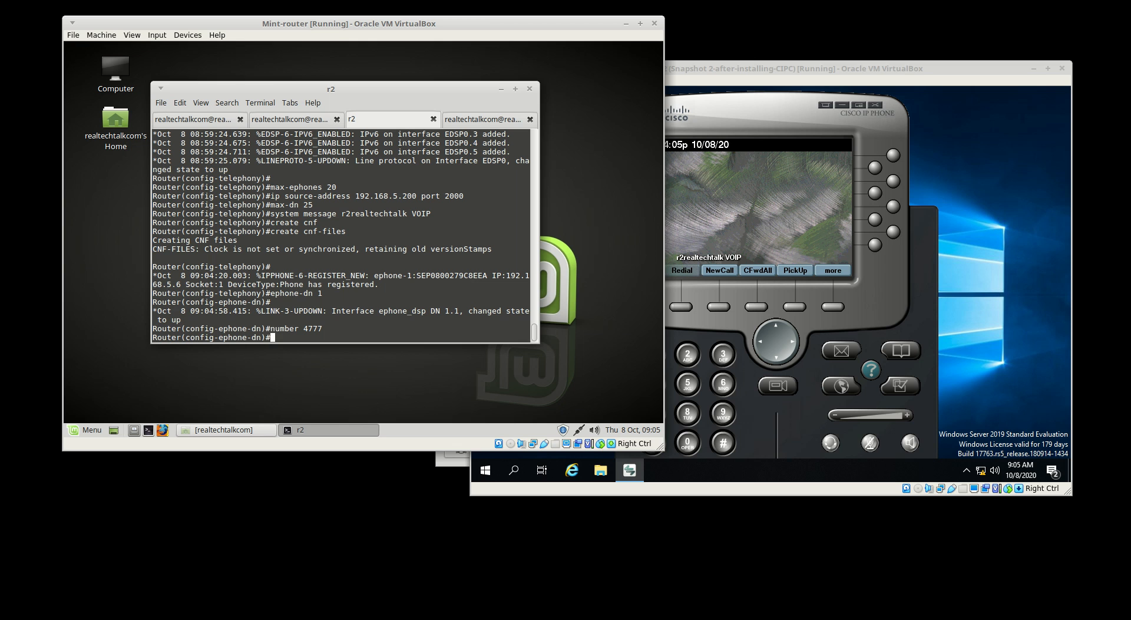
text(ephone 1)
key(Return)
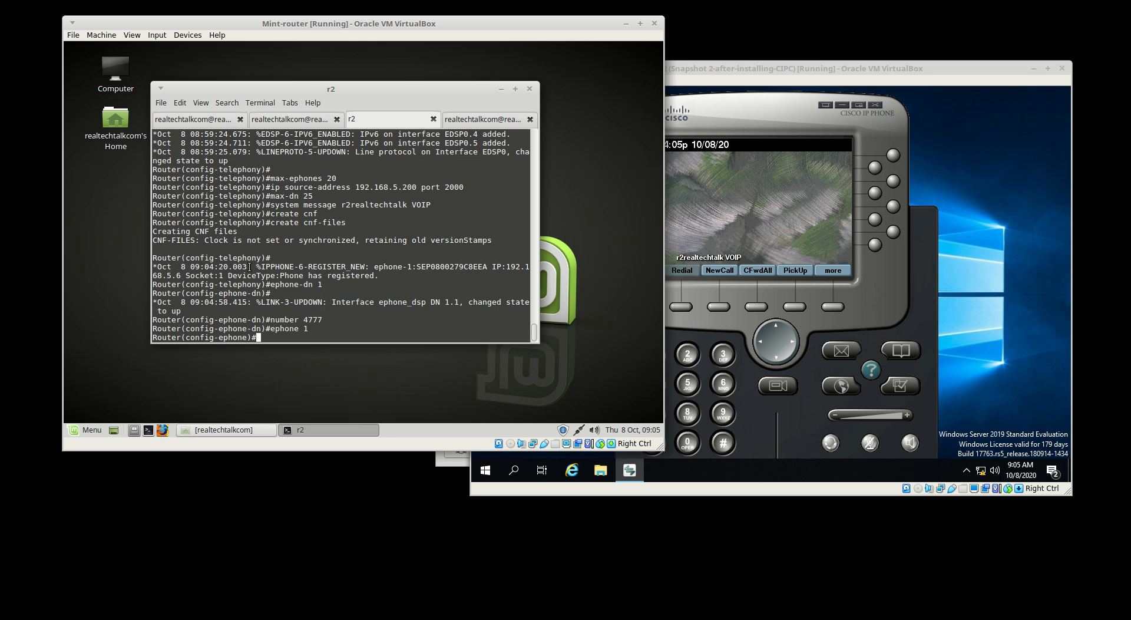
Copy the phone's MAC 0800279C8EEA from the REGISTER_NEW log line
drag(248, 267, 418, 275)
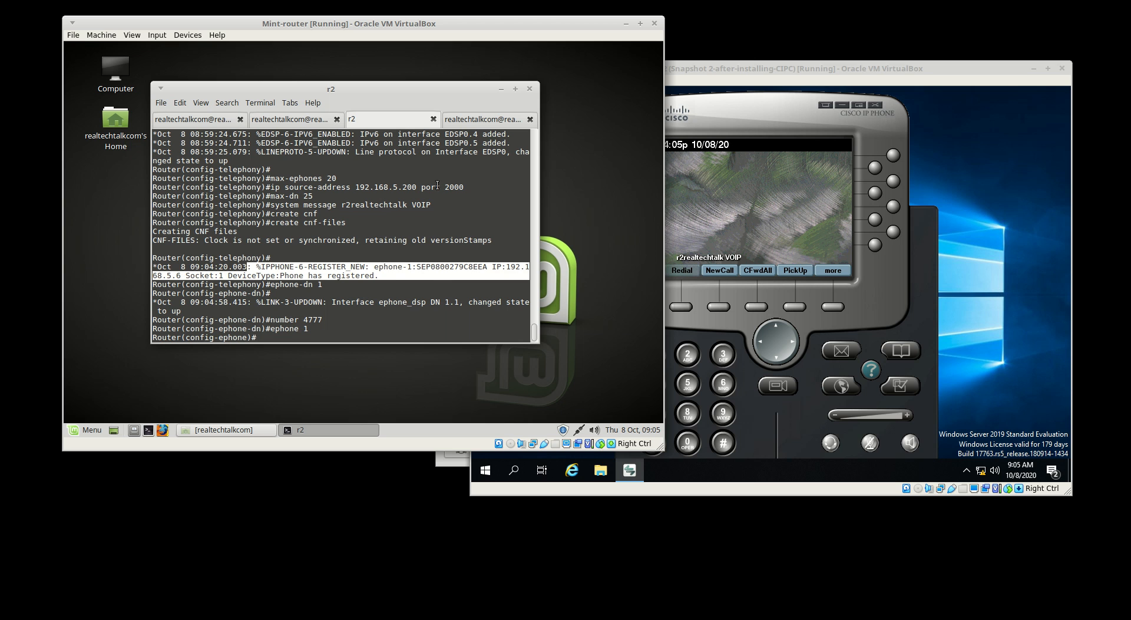
click(384, 270)
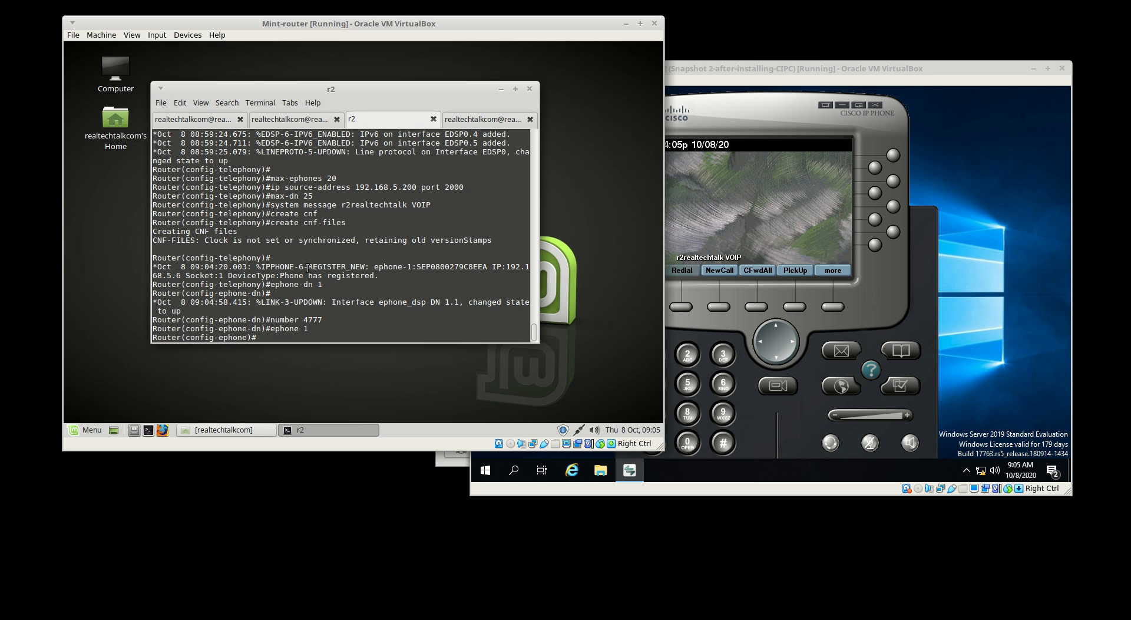
drag(308, 268, 424, 280)
click(424, 280)
drag(430, 267, 488, 268)
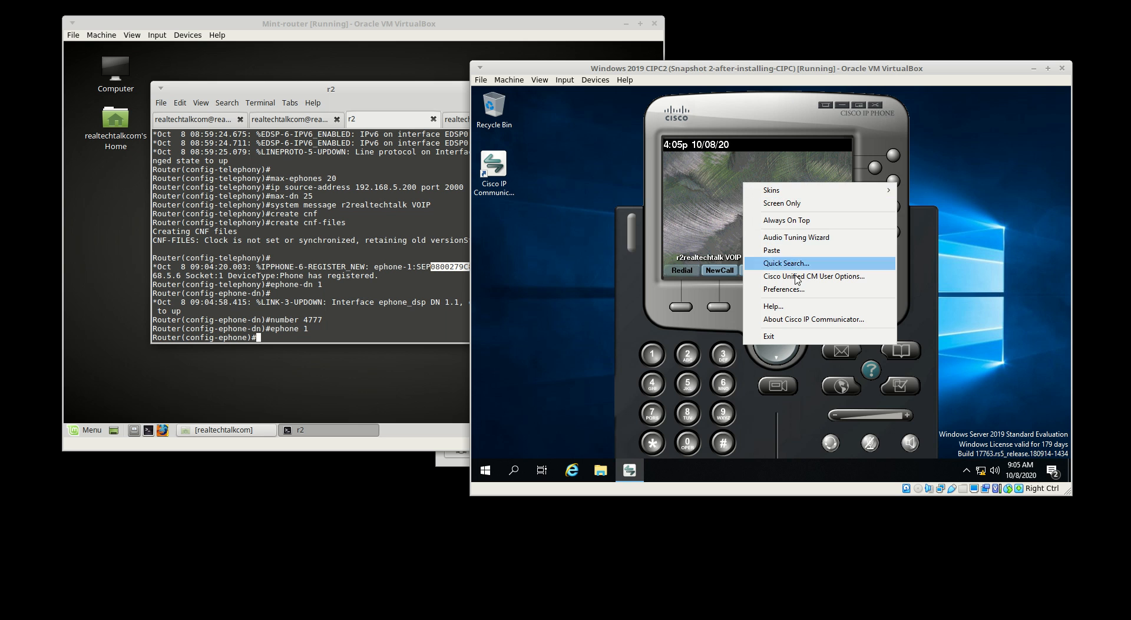
Verify the softphone's device name reads SEP0800279C8EEA, cancel preferences, and return to r2's console
click(778, 289)
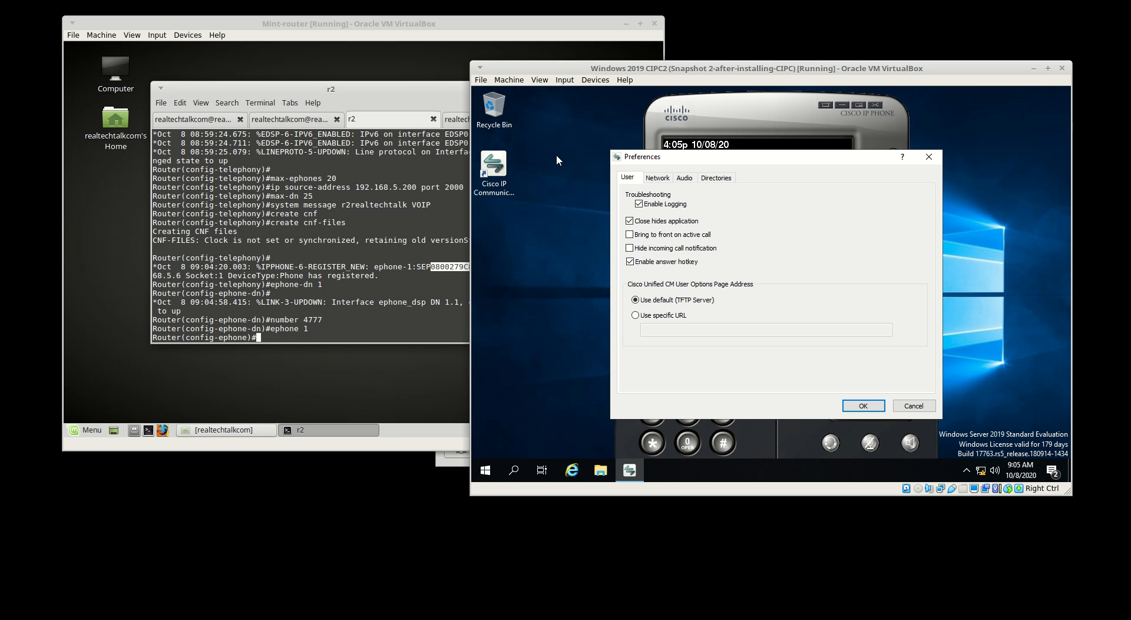
click(658, 179)
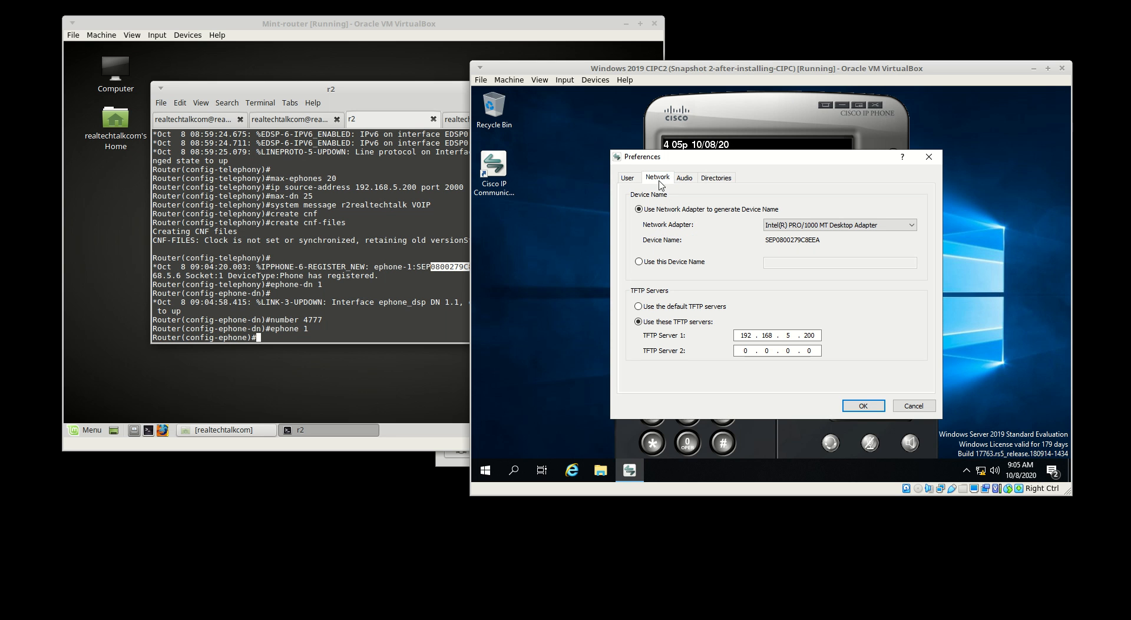
drag(807, 242, 822, 241)
click(825, 243)
click(908, 406)
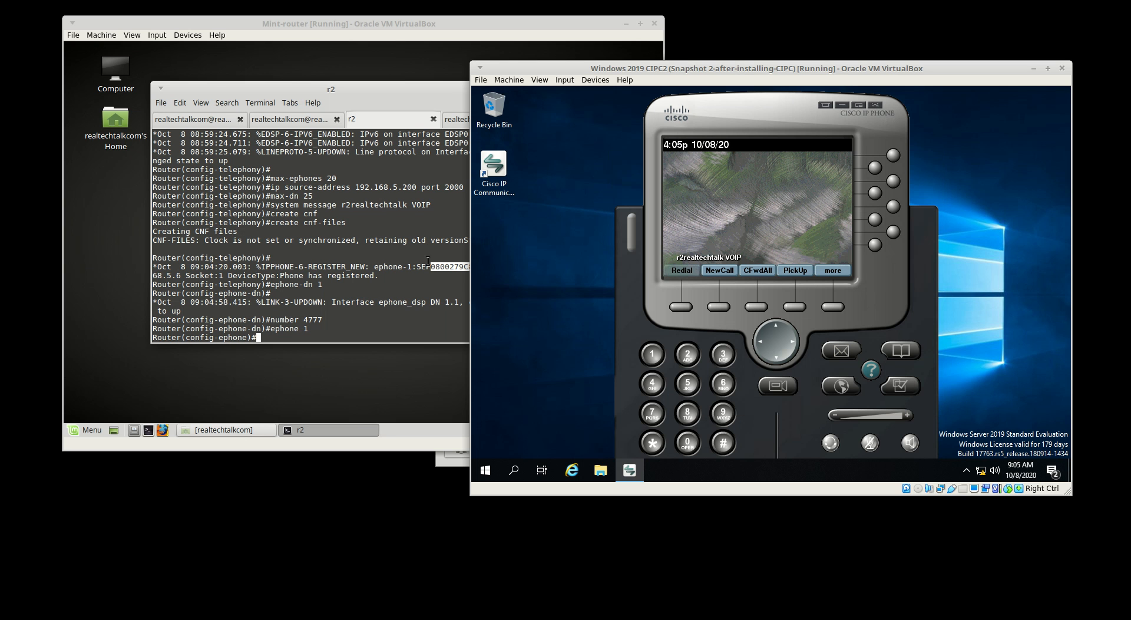
click(395, 254)
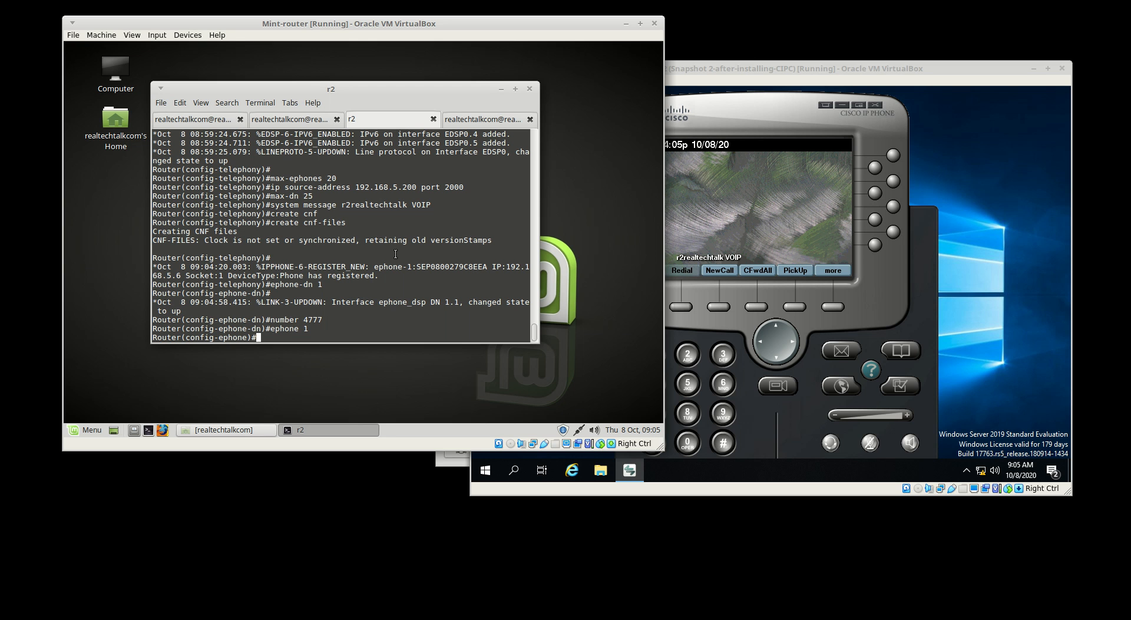
Assign MAC address 0800.279C.8EEA to ephone 1 on r2
text(mac-add)
key(Tab)
drag(431, 258, 488, 258)
right_click(488, 259)
key(Escape)
right_click(371, 231)
click(449, 319)
key(Left)
key(Left)
key(Left)
key(Left)
key(Left)
key(Left)
key(Left)
key(Left)
text(.)
key(Right)
key(Right)
key(Right)
key(Right)
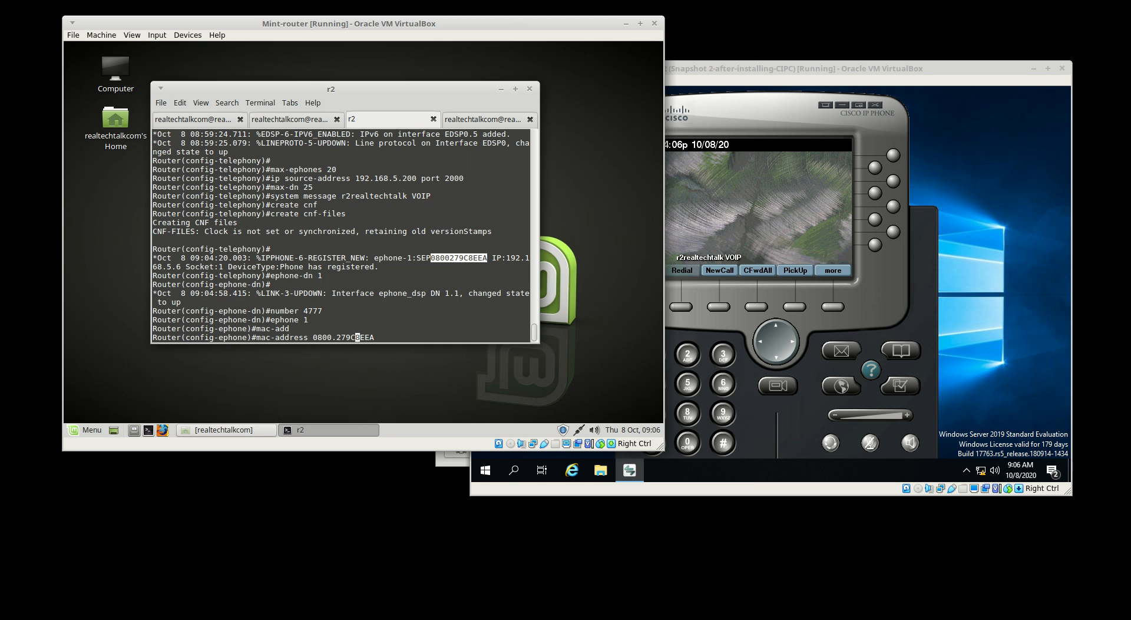
text(.)
key(Return)
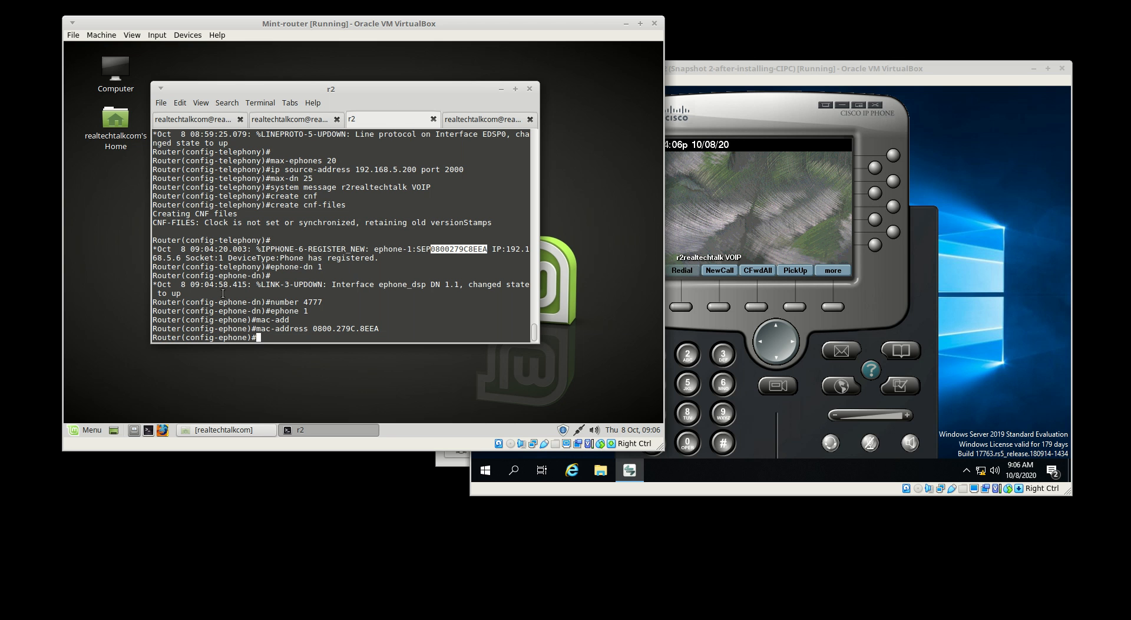
Restart ephone 1 so the softphone re-registers with r2
drag(270, 266, 286, 302)
click(328, 313)
click(286, 302)
drag(839, 72, 849, 74)
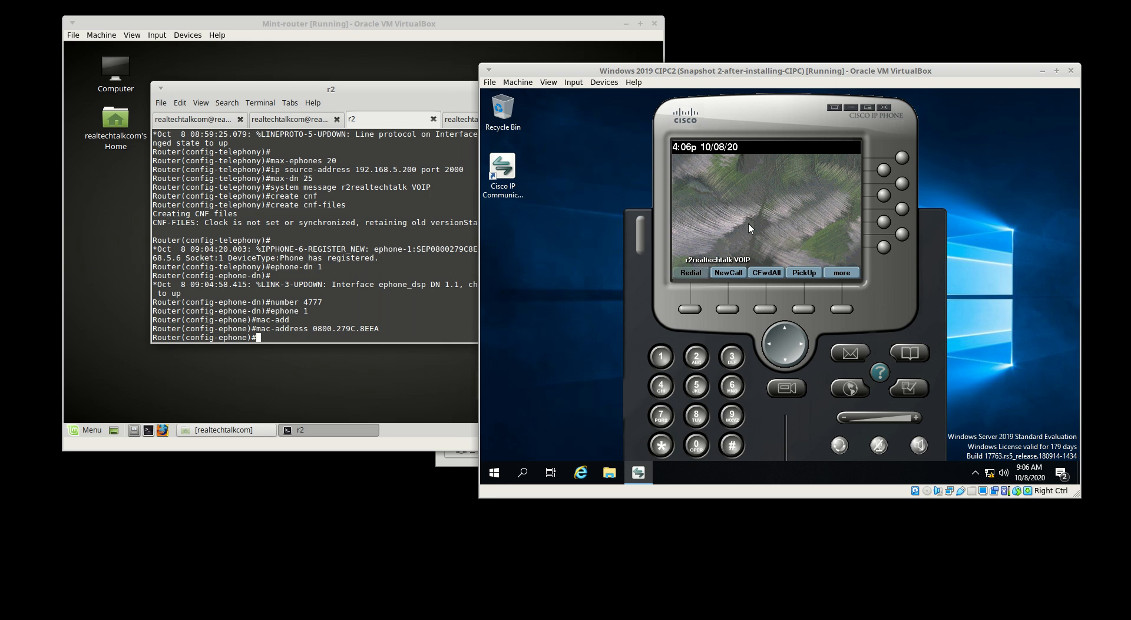
click(368, 262)
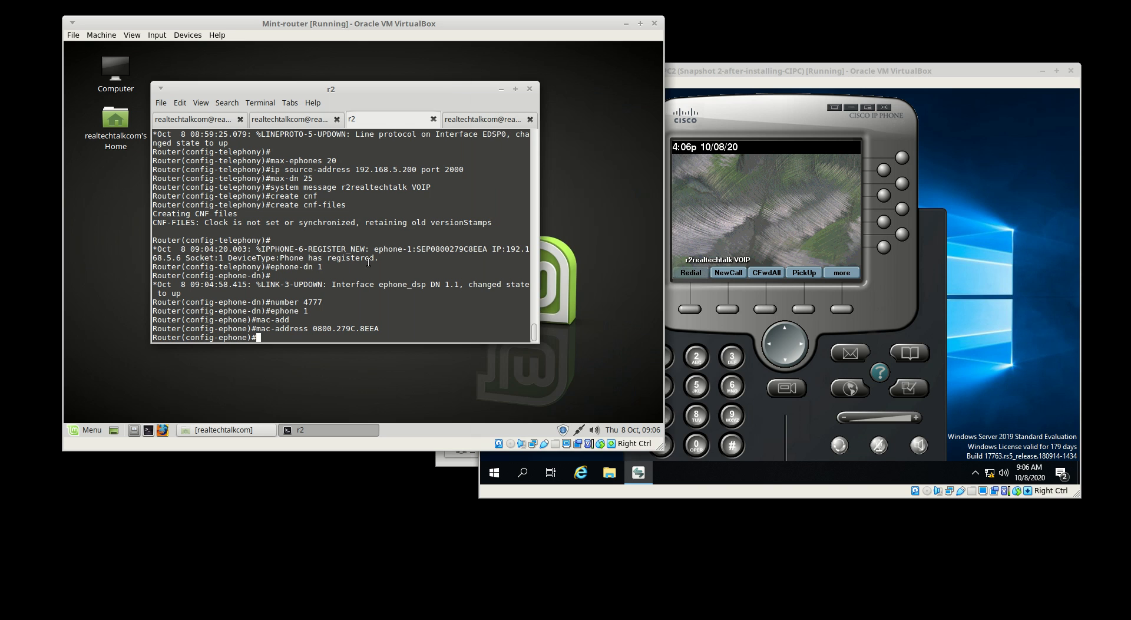
text(restart)
drag(306, 314, 128, 315)
click(349, 311)
key(Return)
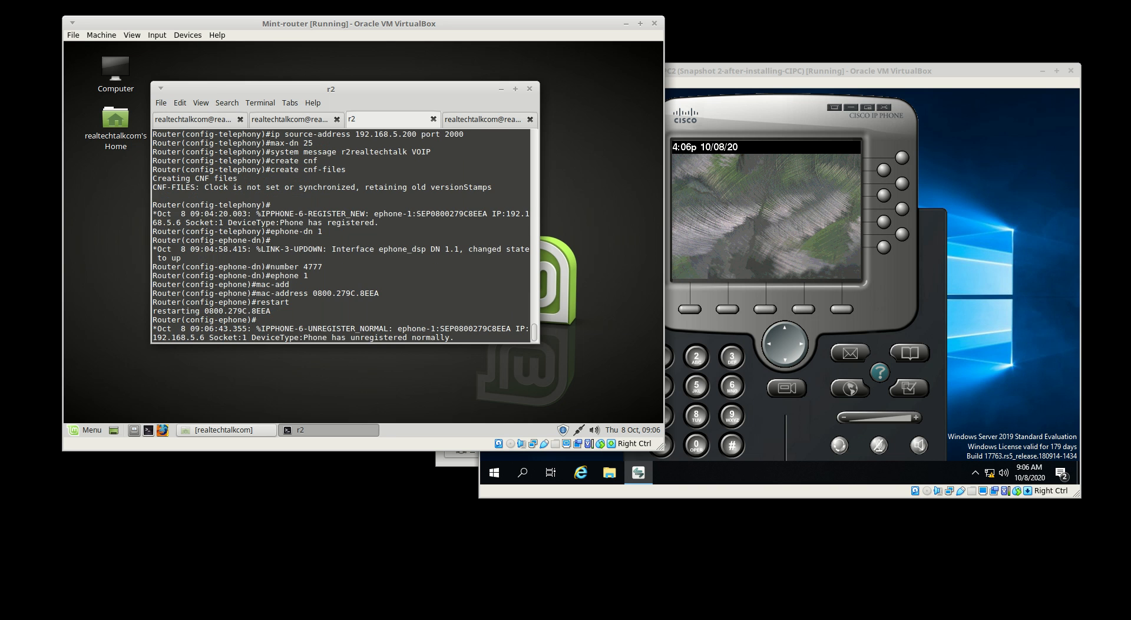
key(Return)
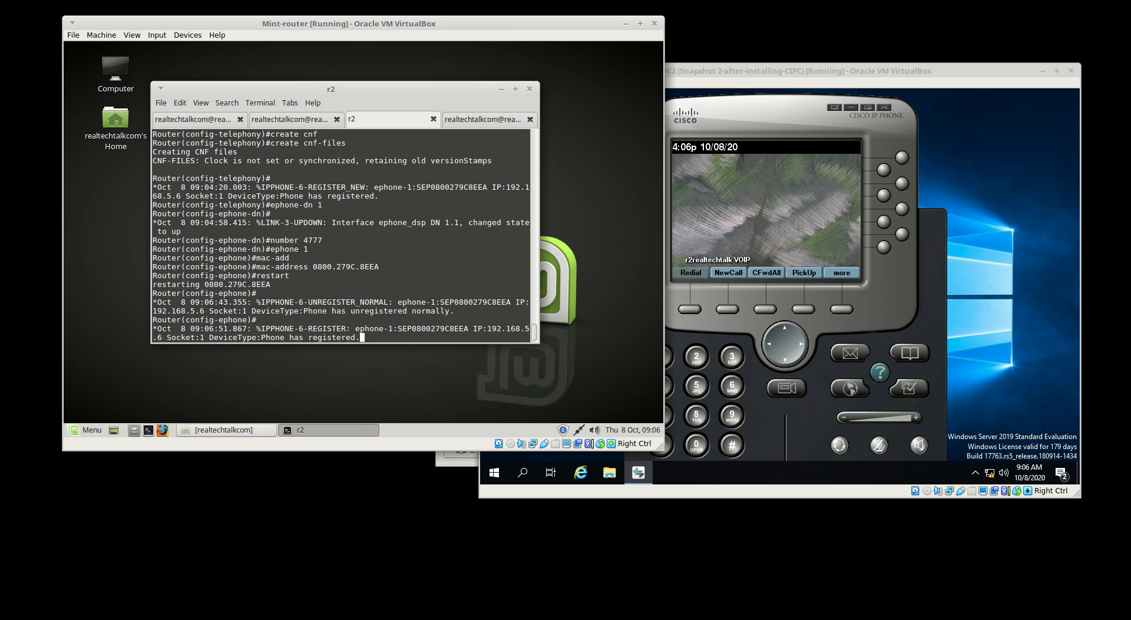
Add button 1:1 to ephone 1 and restart it so the phone shows line 4777
key(Return)
text(button 1:1)
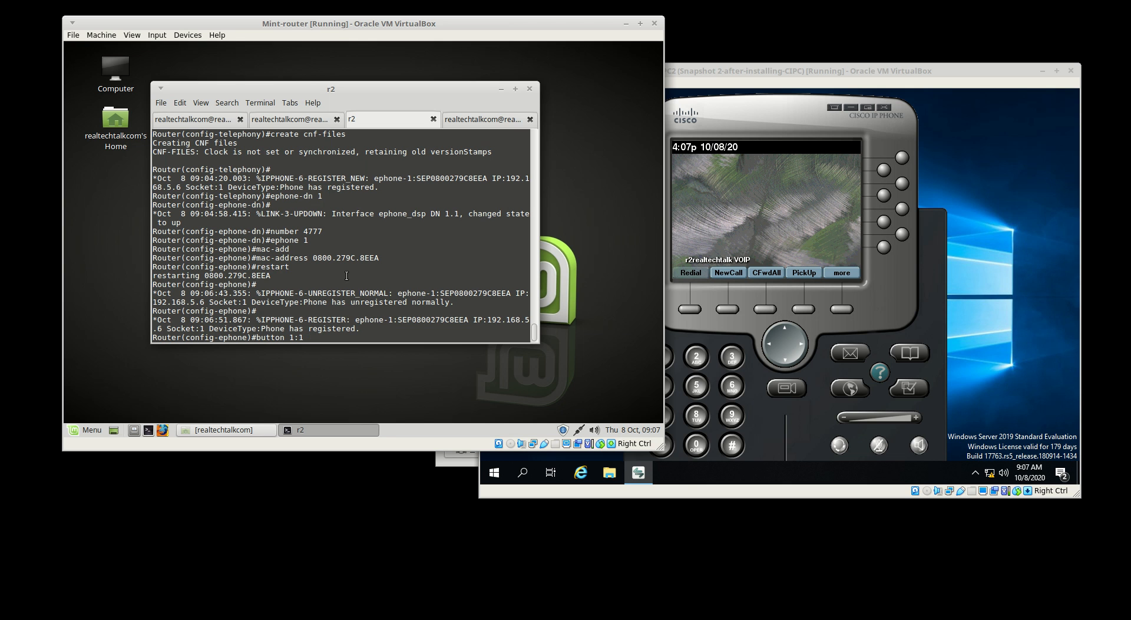
key(Return)
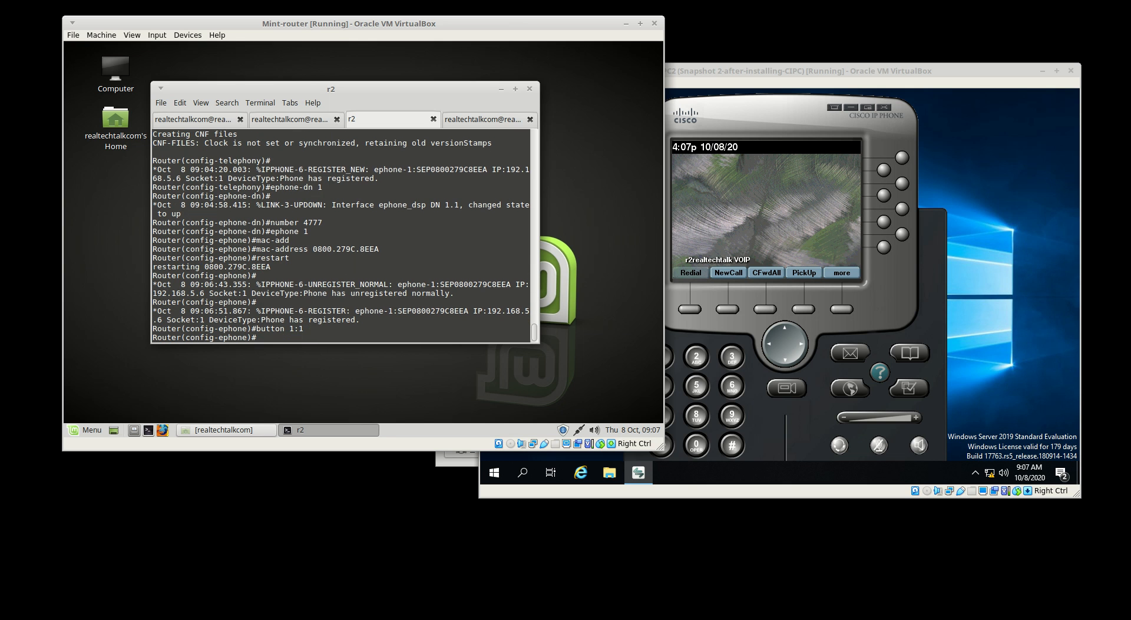
text(restart)
key(Return)
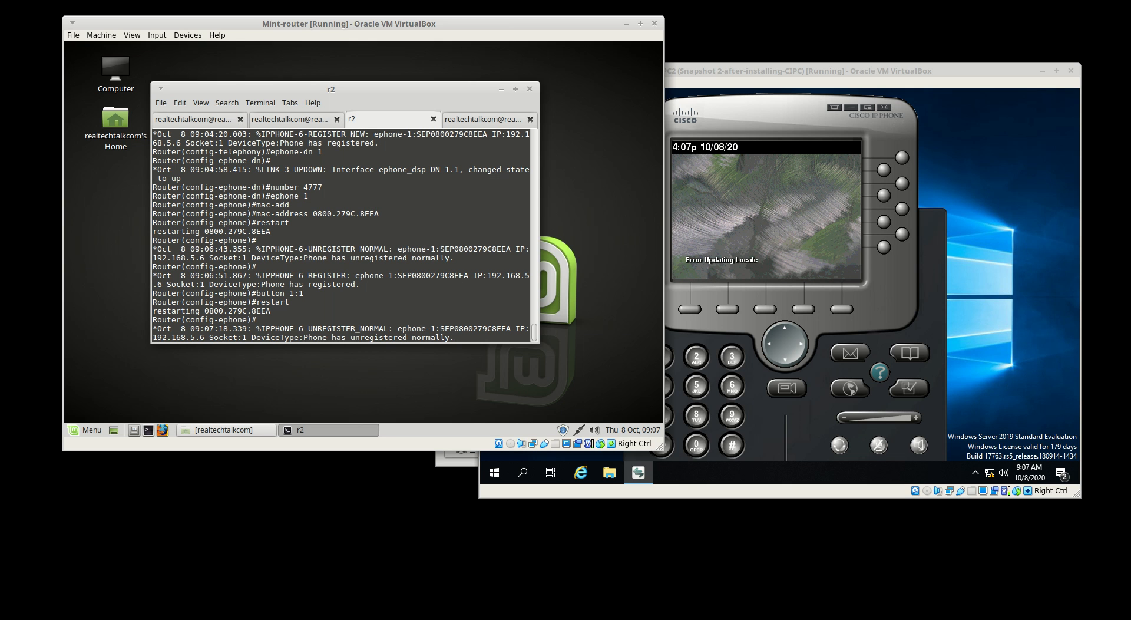
key(Return)
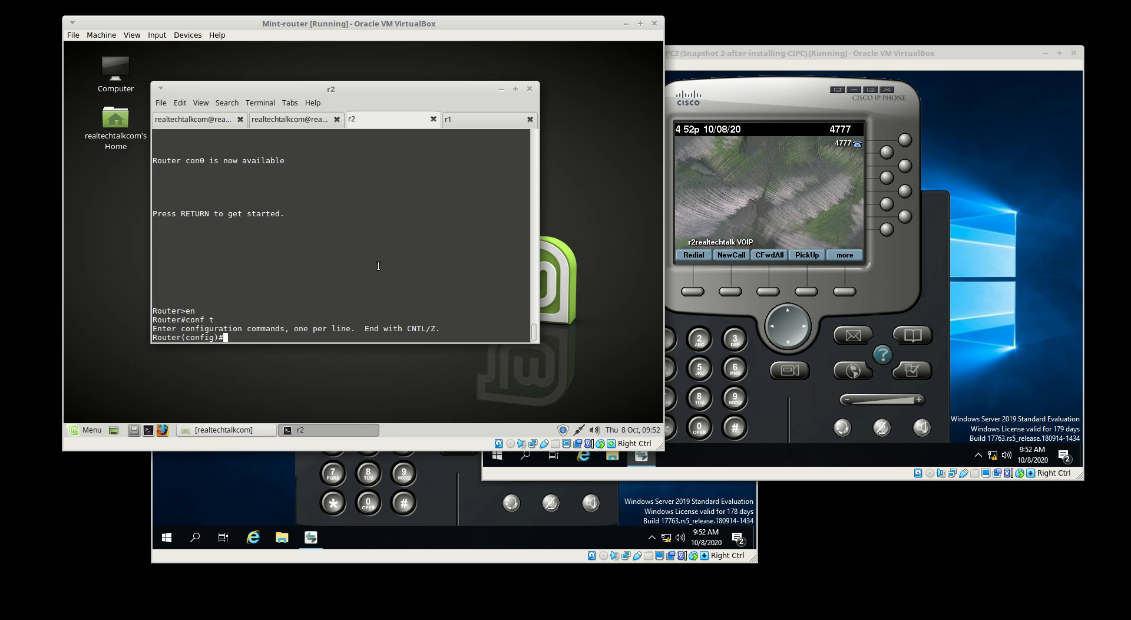
click(767, 181)
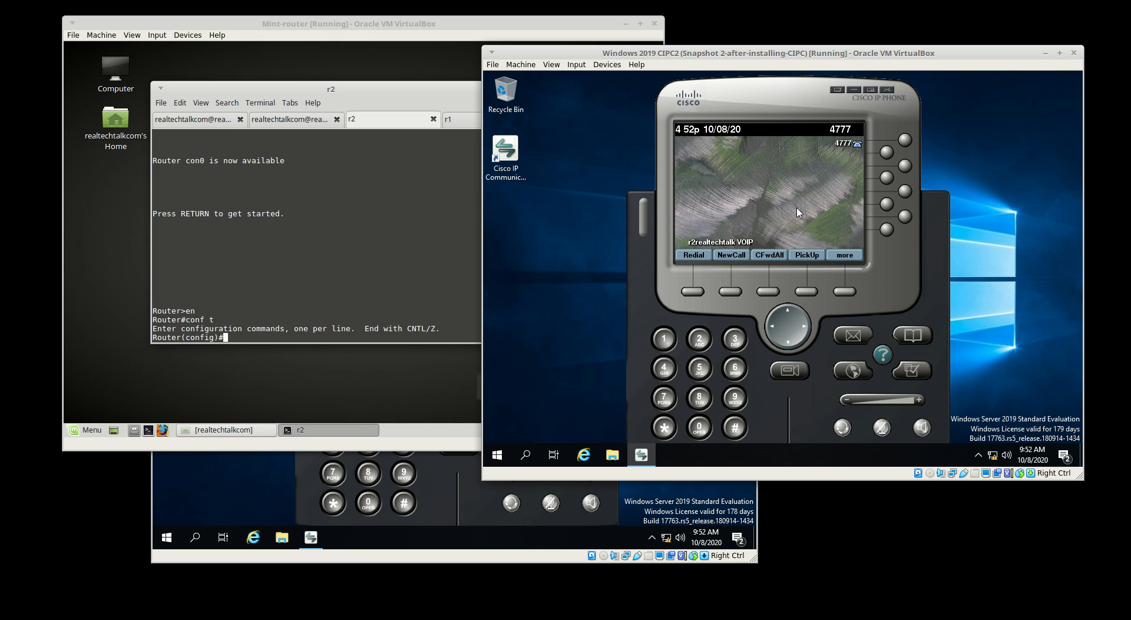
click(670, 398)
click(699, 400)
click(736, 370)
click(666, 342)
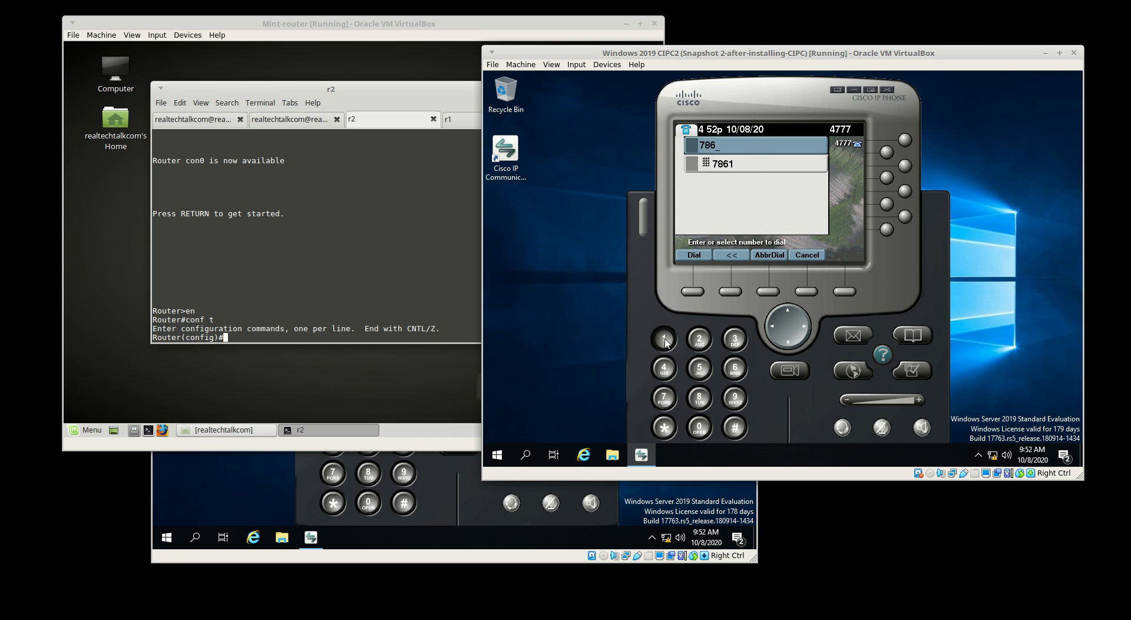
click(199, 494)
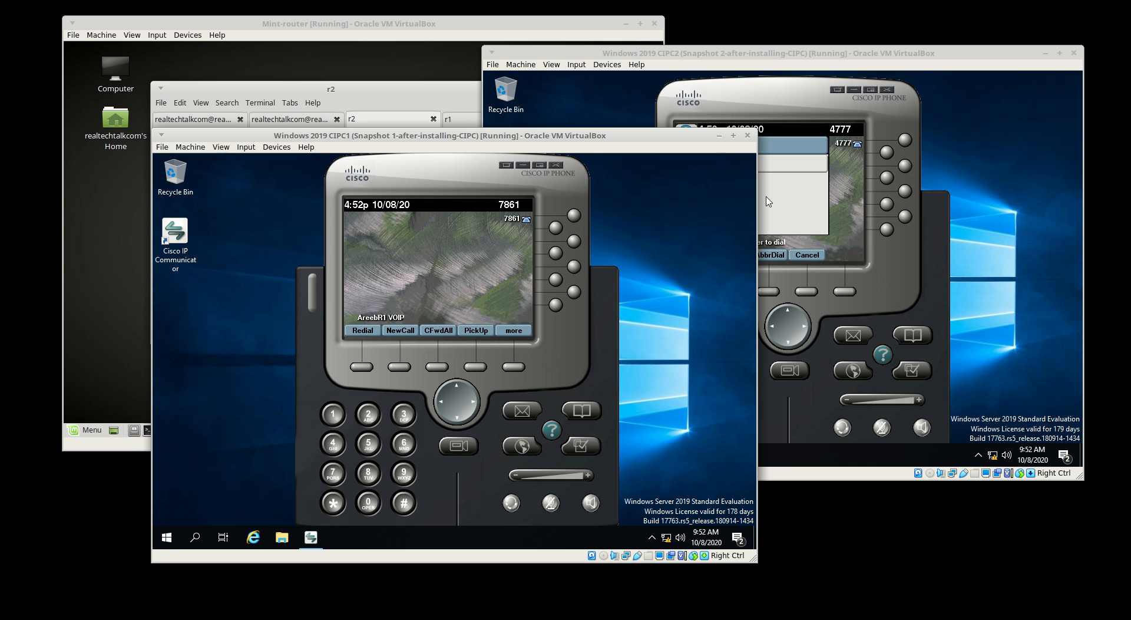
click(847, 200)
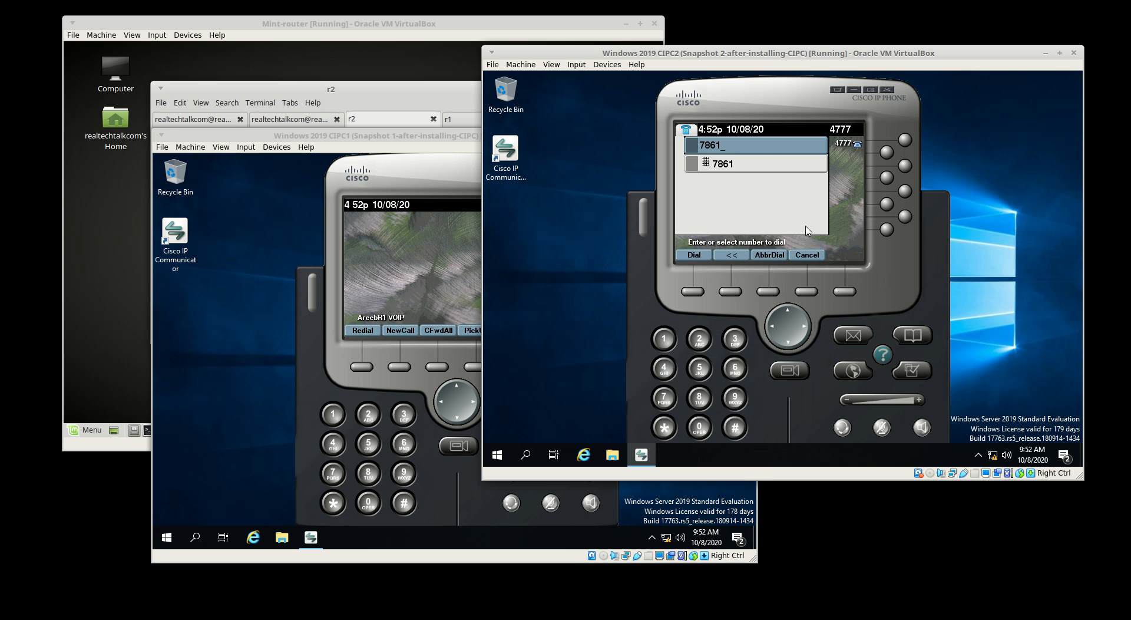
click(696, 255)
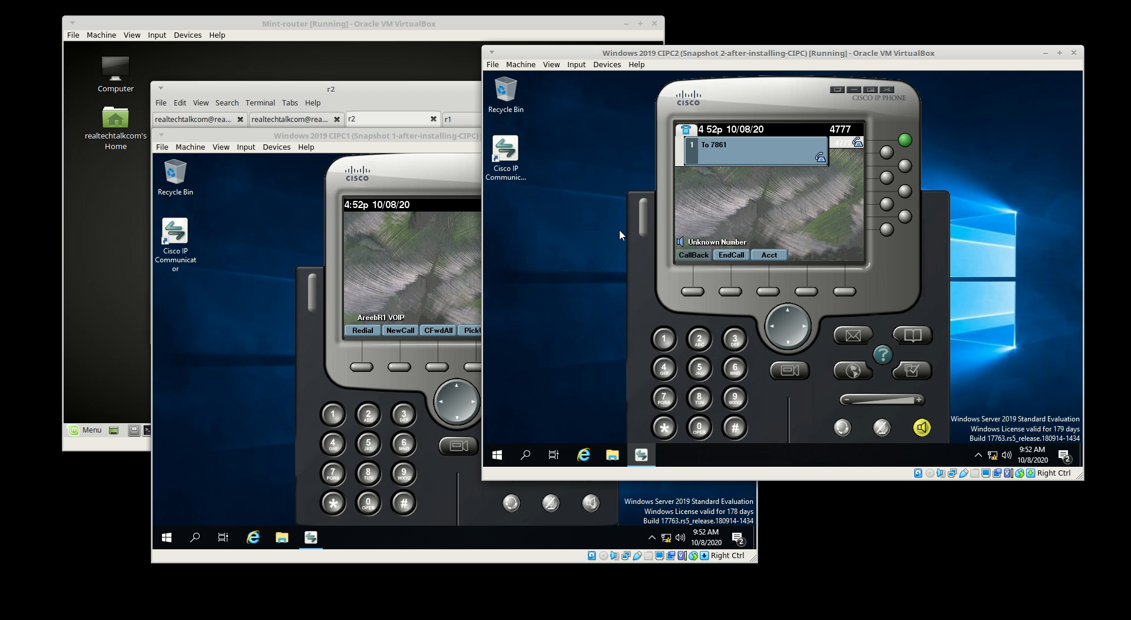
click(725, 254)
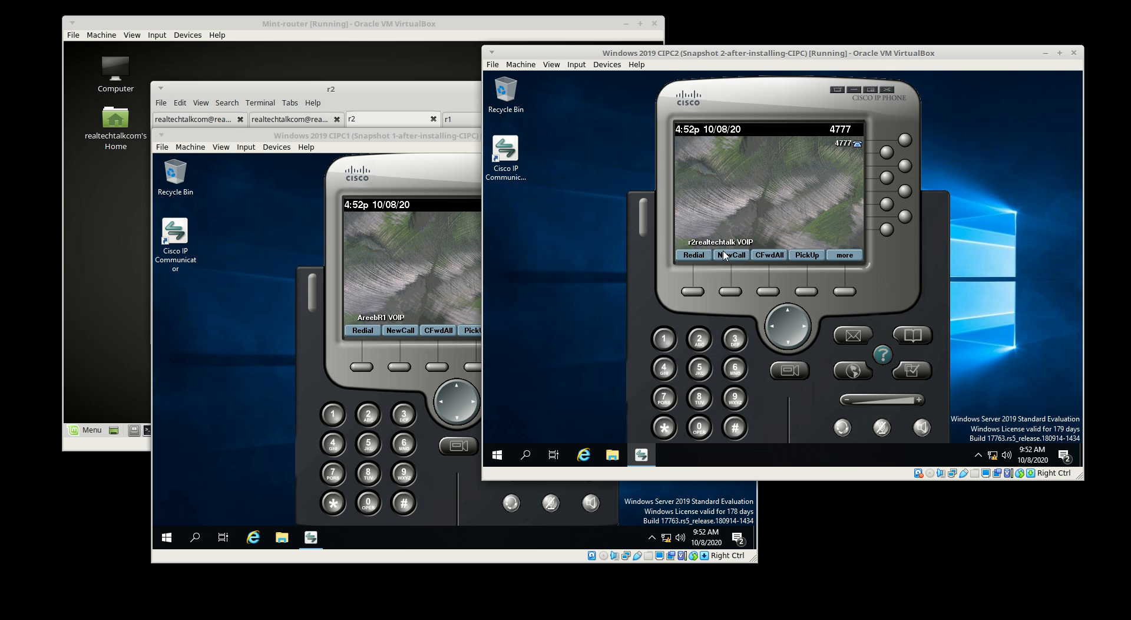
click(401, 87)
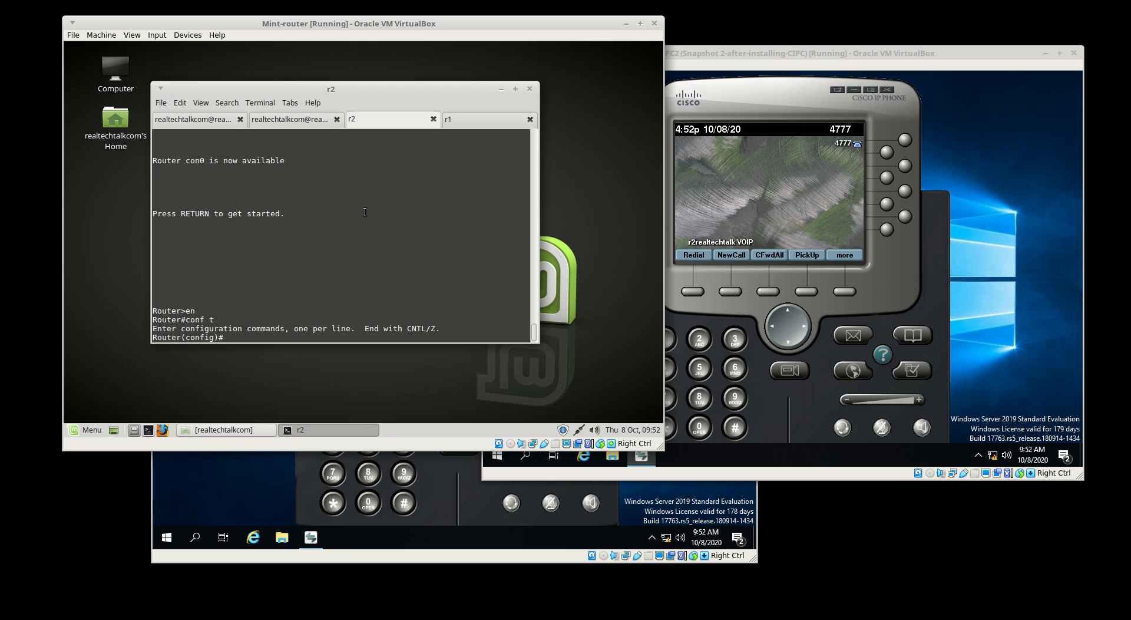
Enter 'dial-peer voice 7000 voip' at r2's Router(config)# prompt
text(dial-peer voice 7000 voip)
drag(271, 337, 318, 337)
click(306, 281)
key(Return)
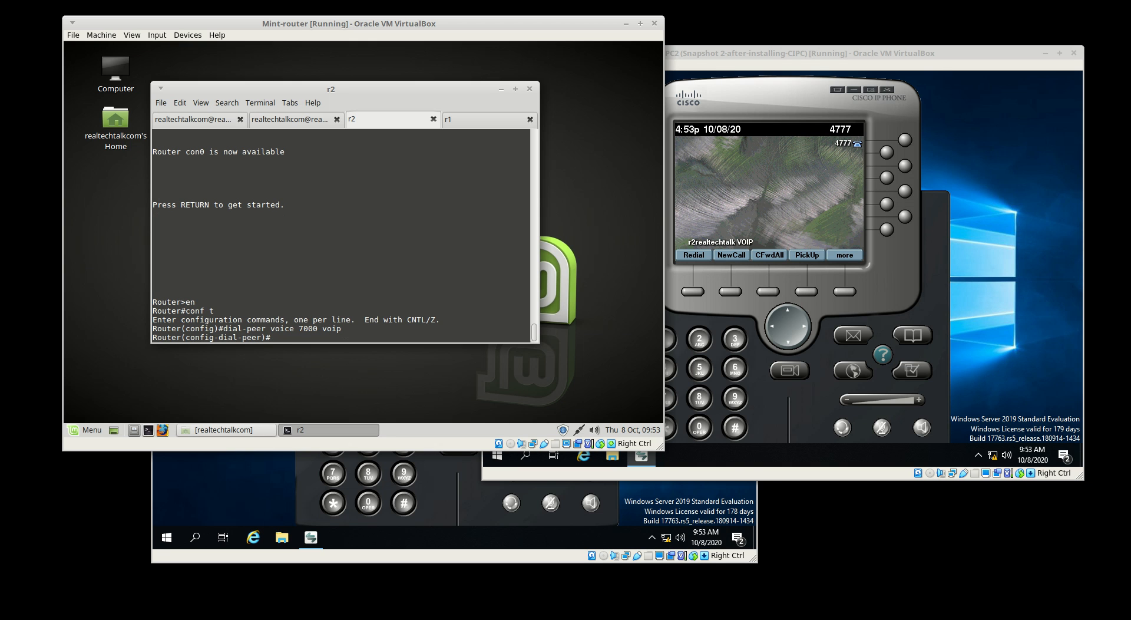
Set destination-pattern 7... on dial-peer 7000
text(dest)
key(Tab)
text(p)
key(Tab)
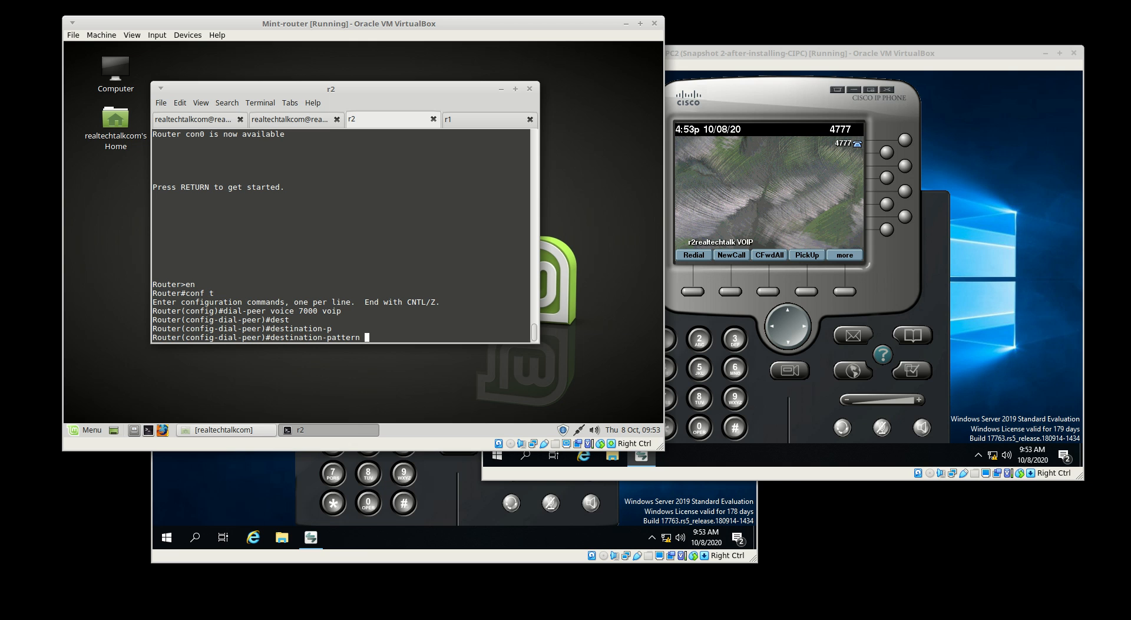
drag(298, 311, 318, 311)
text(7...)
key(Return)
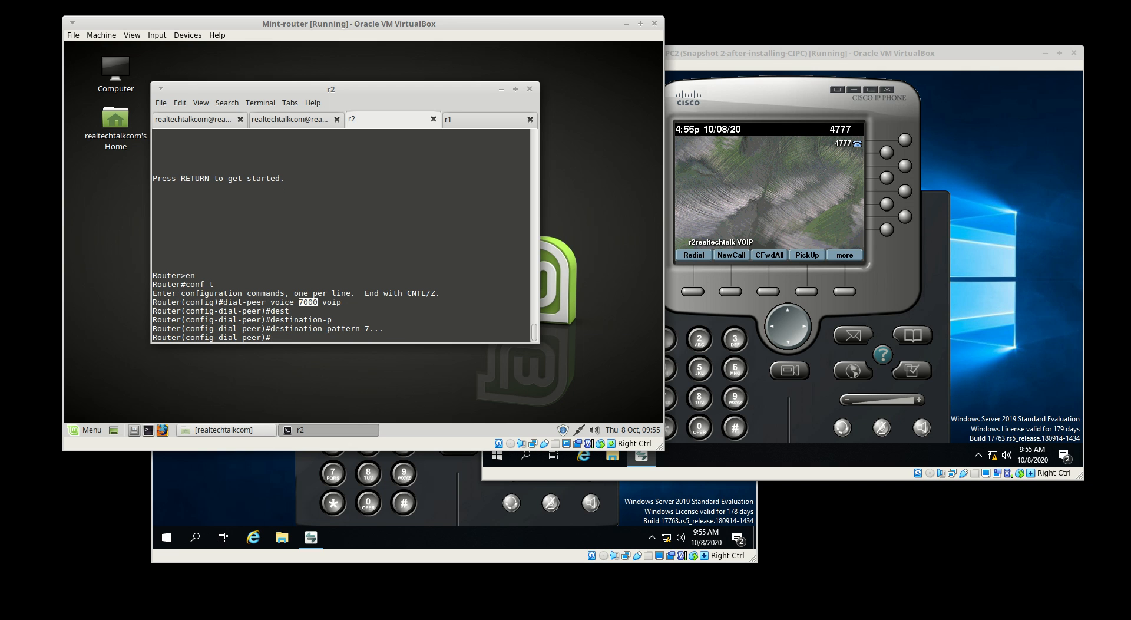
Set dial-peer 7000's session target to ipv4:192.168.5.1
text(session target ipv4:192.168.5.1)
key(Return)
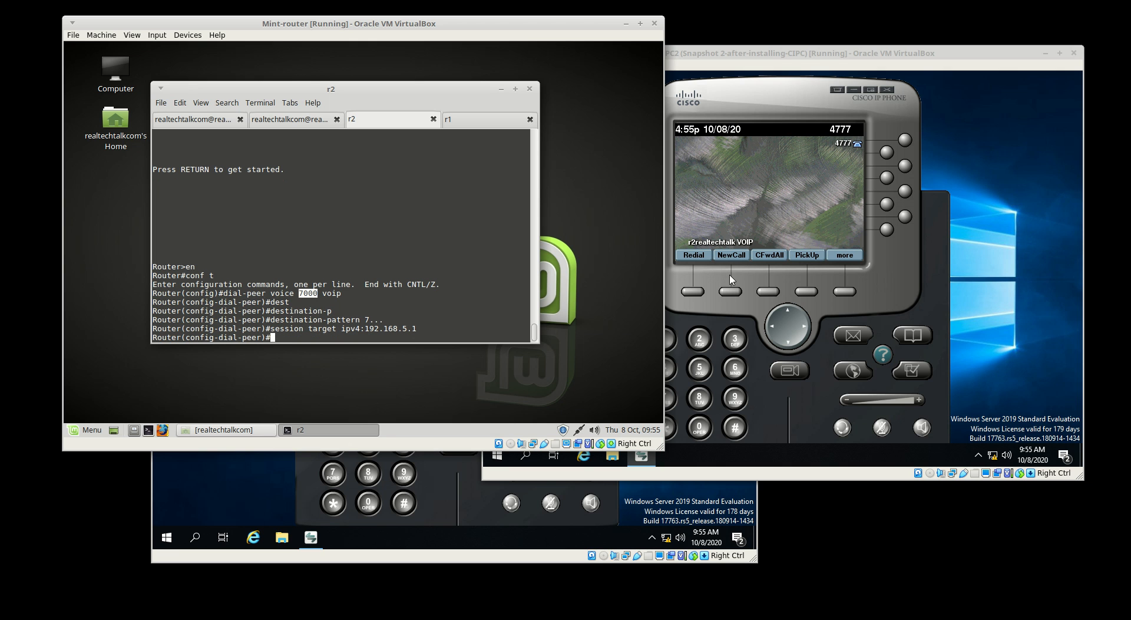
From the 4777 softphone, place and end a test call to 7861, then return to the router terminal
click(725, 203)
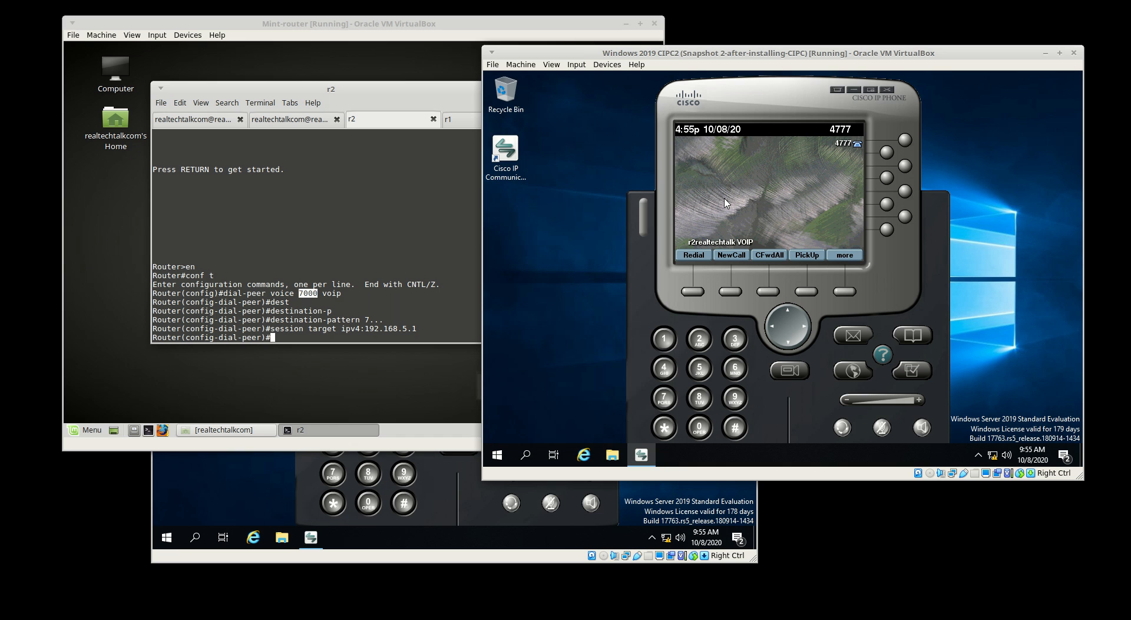
click(671, 400)
click(702, 397)
click(738, 372)
click(671, 343)
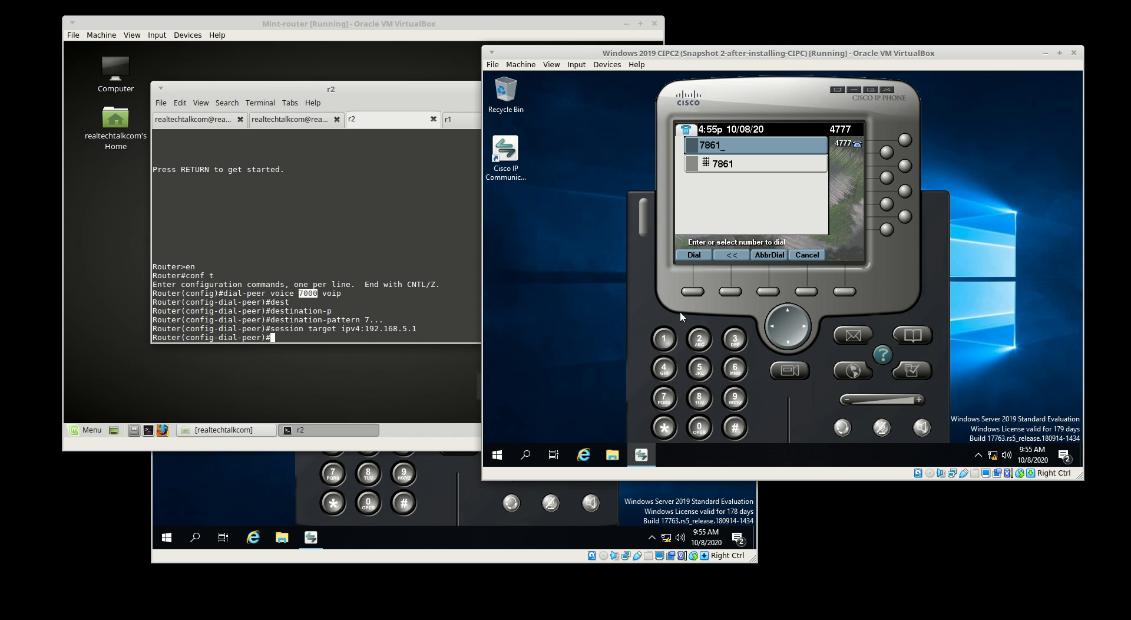
click(687, 256)
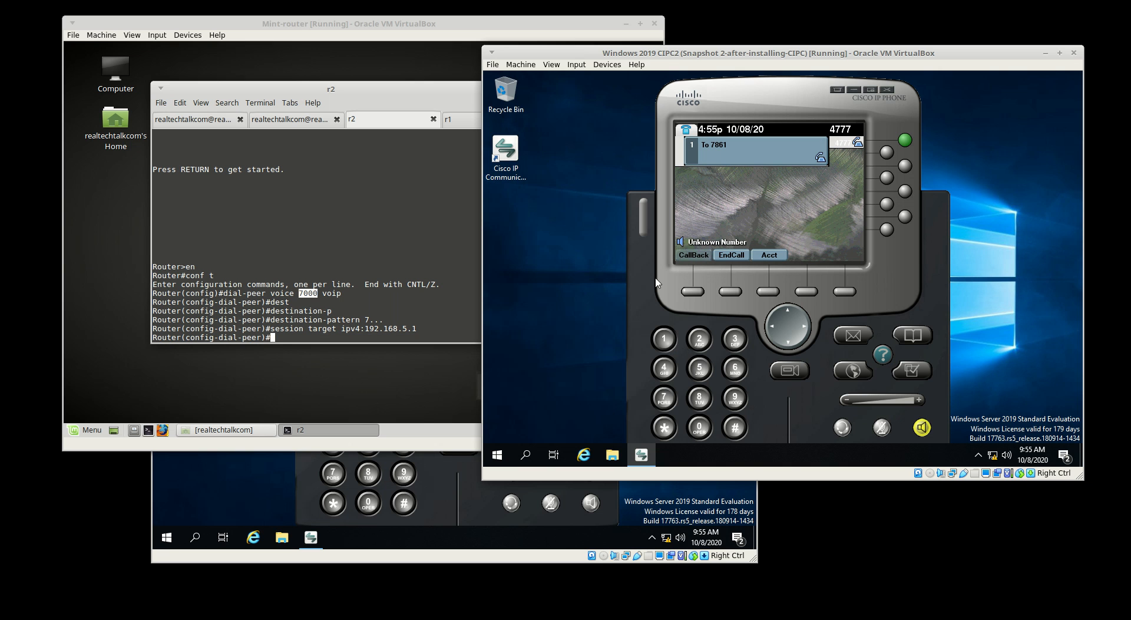
click(726, 255)
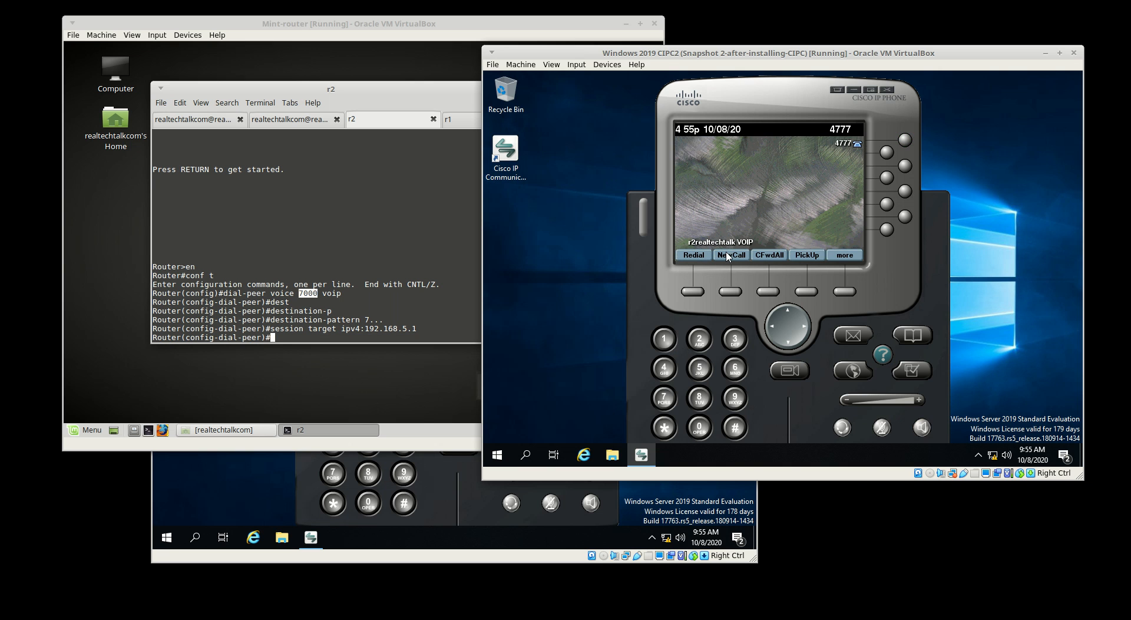
click(385, 256)
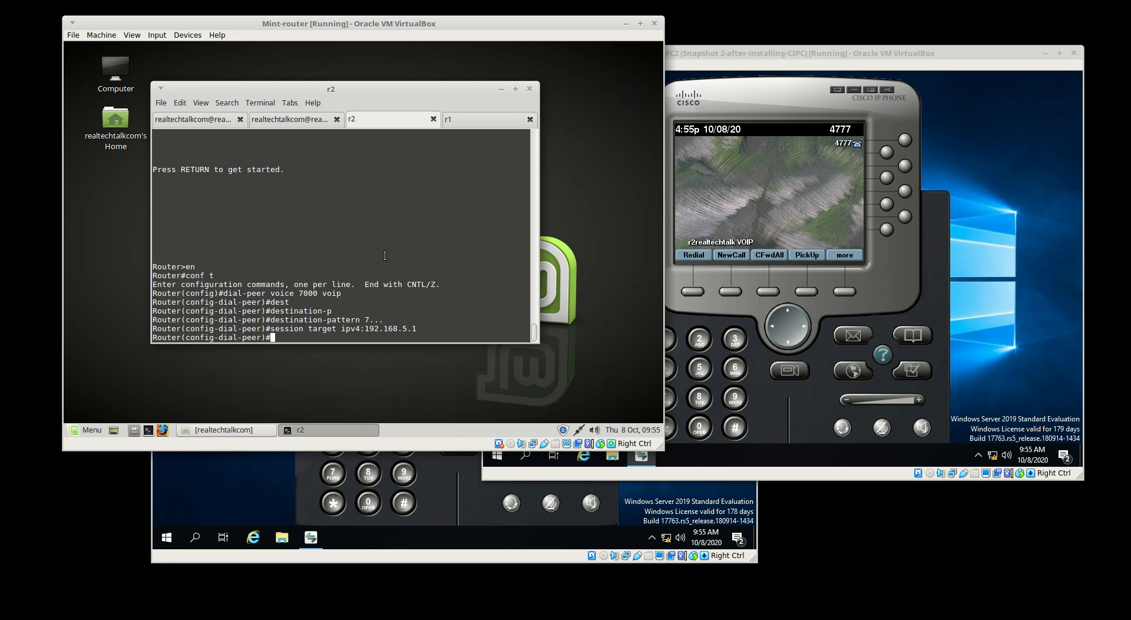
Ping 192.168.5.1 from r2 with 'do ping', then switch to the r1 console
text(do ping 192.168.5.1)
key(Return)
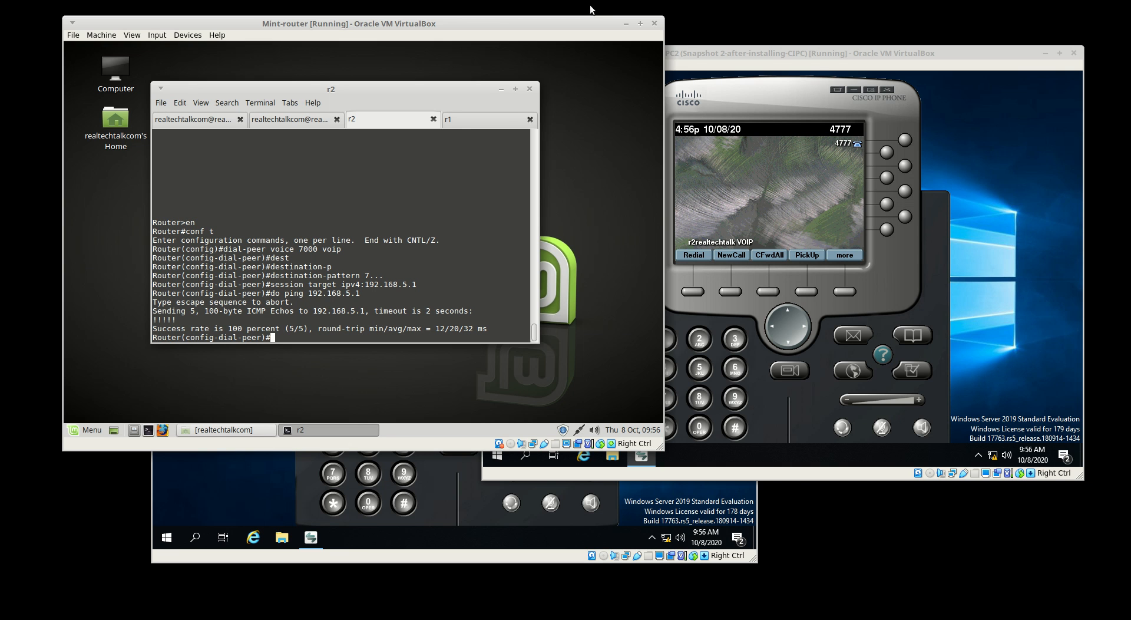
click(455, 119)
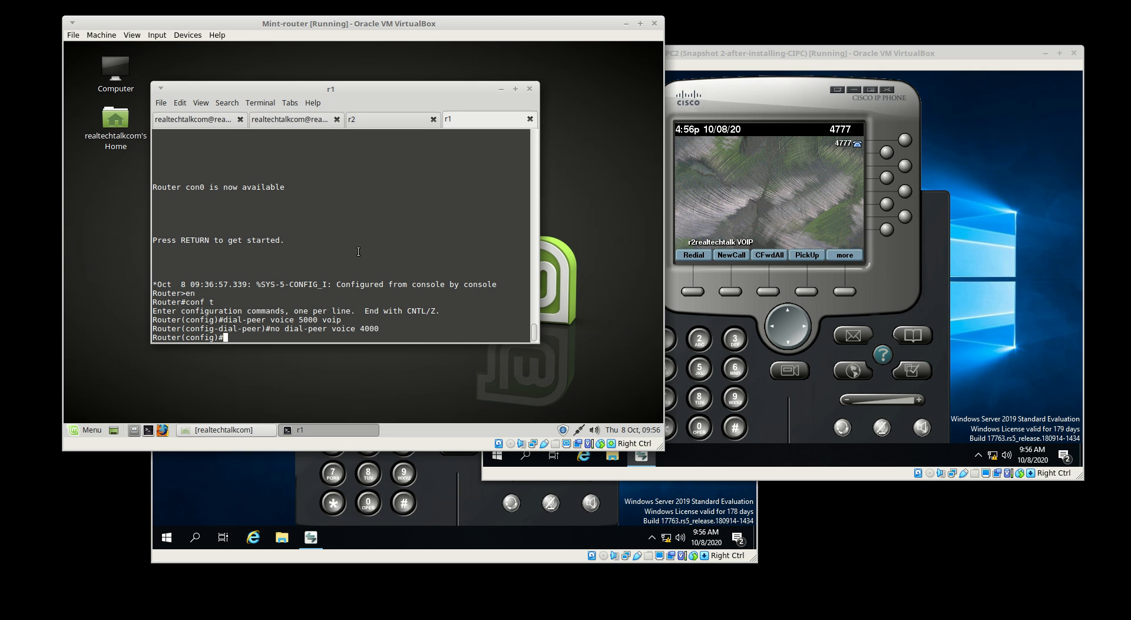
Enter 'dial-peer voice 4000 voip' on r1 to open dial-peer 4000 configuration
text(dial-peer voic )
text( 4000 voip)
key(Return)
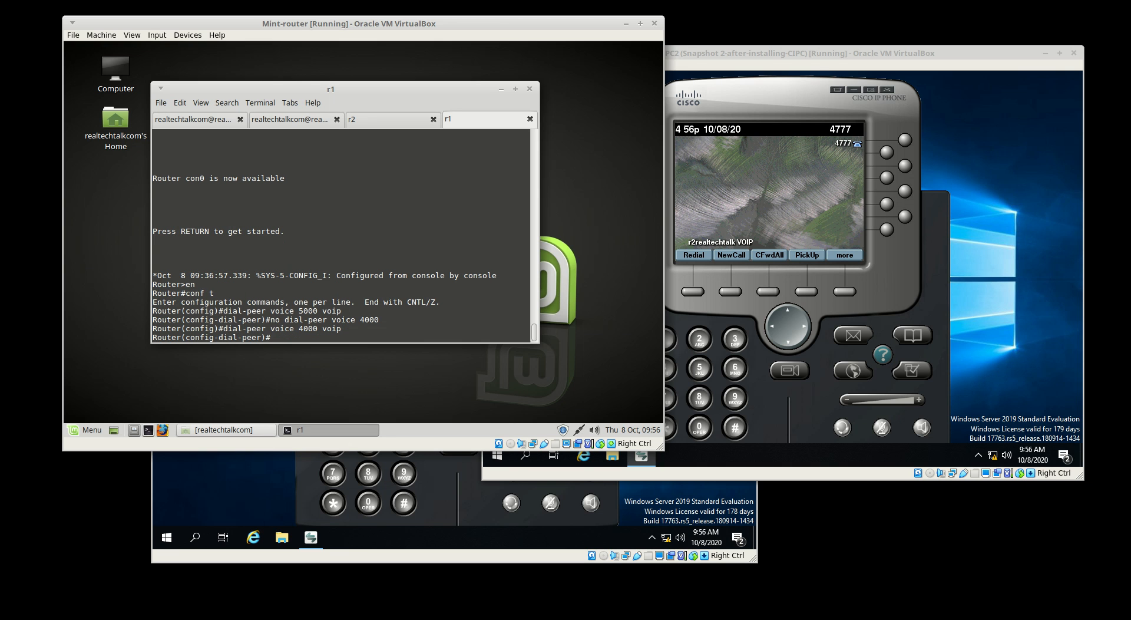
Give dial-peer 4000 destination-pattern 4... and session target ipv4:192.168.5.200
text(des)
key(Tab)
text(-)
key(Tab)
text(p)
key(Tab)
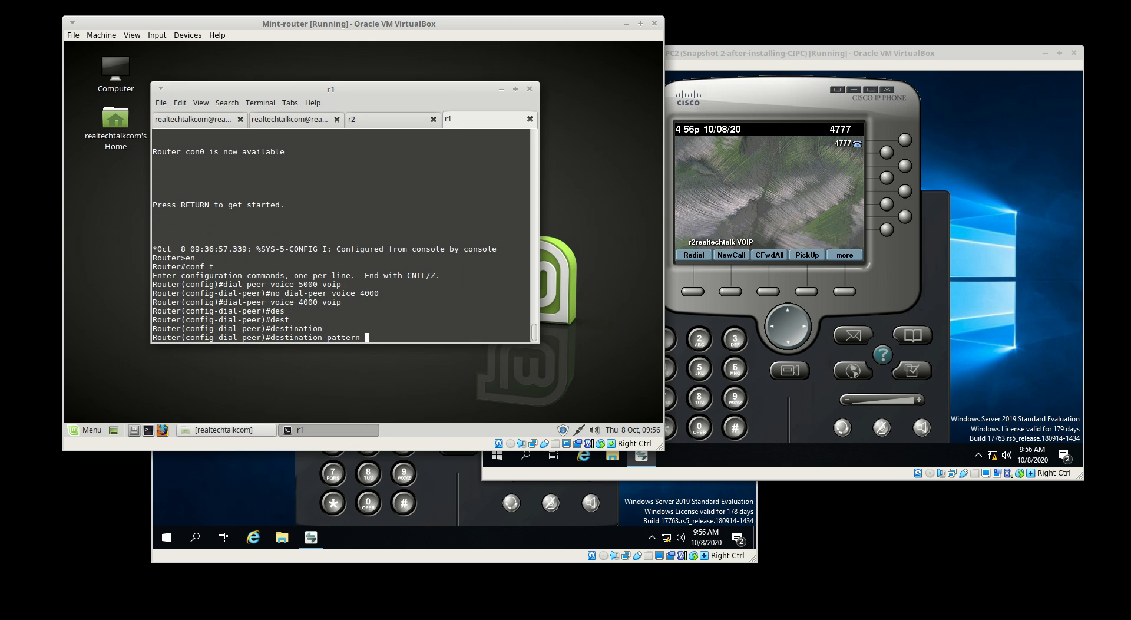
text(4...)
key(Return)
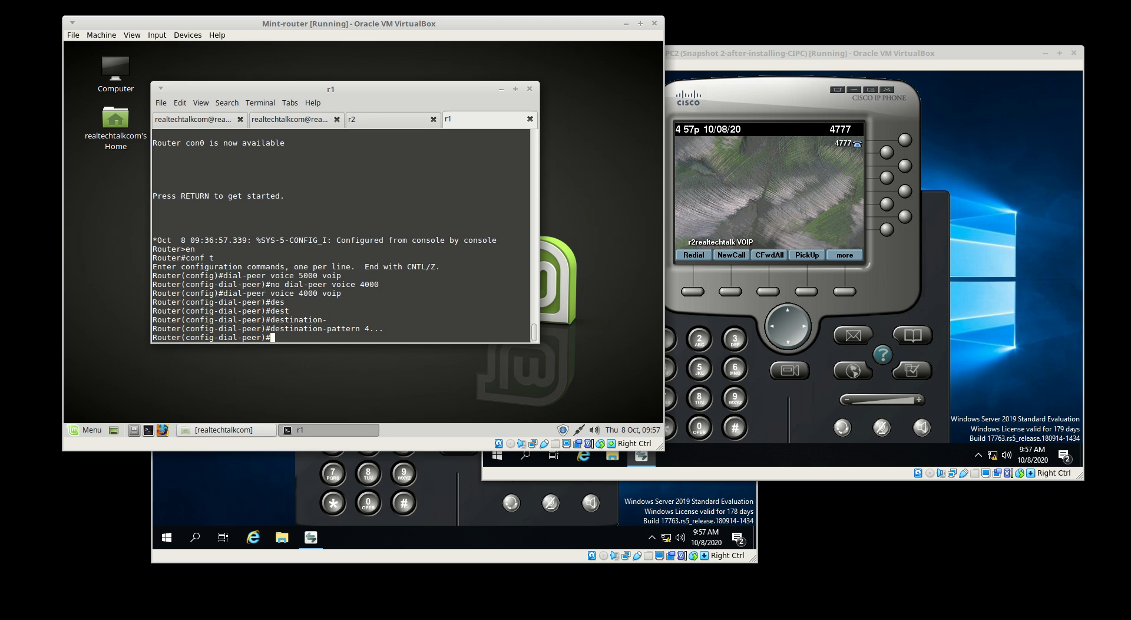
text(session target ipv4:192.168.5.200)
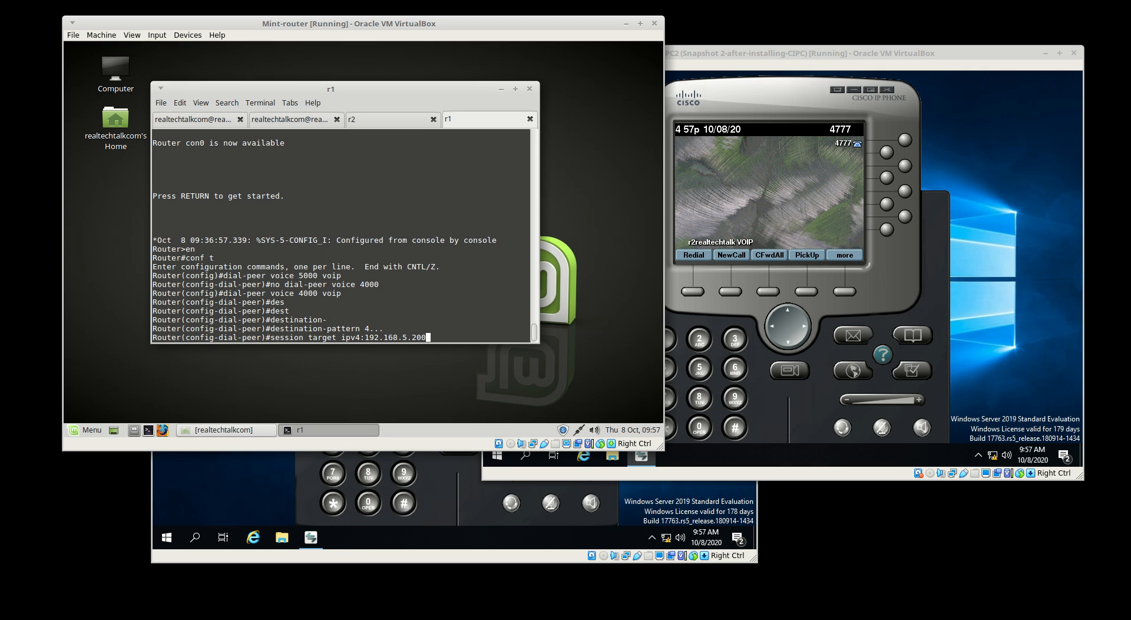
key(Return)
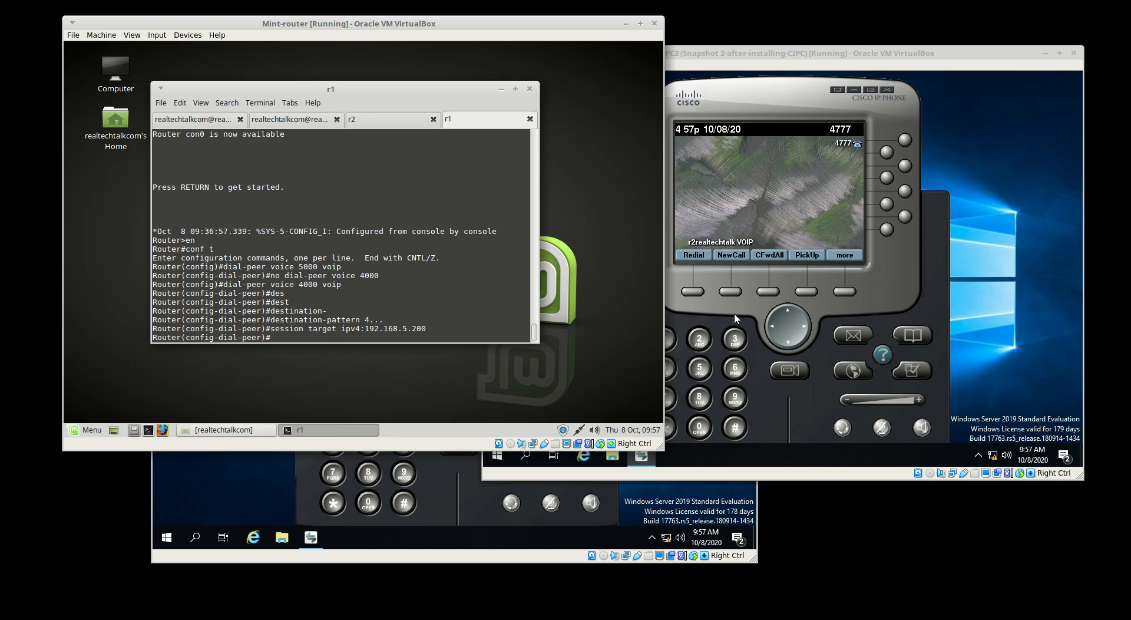
On the 4777 softphone, dial 7861 and place the call
click(784, 416)
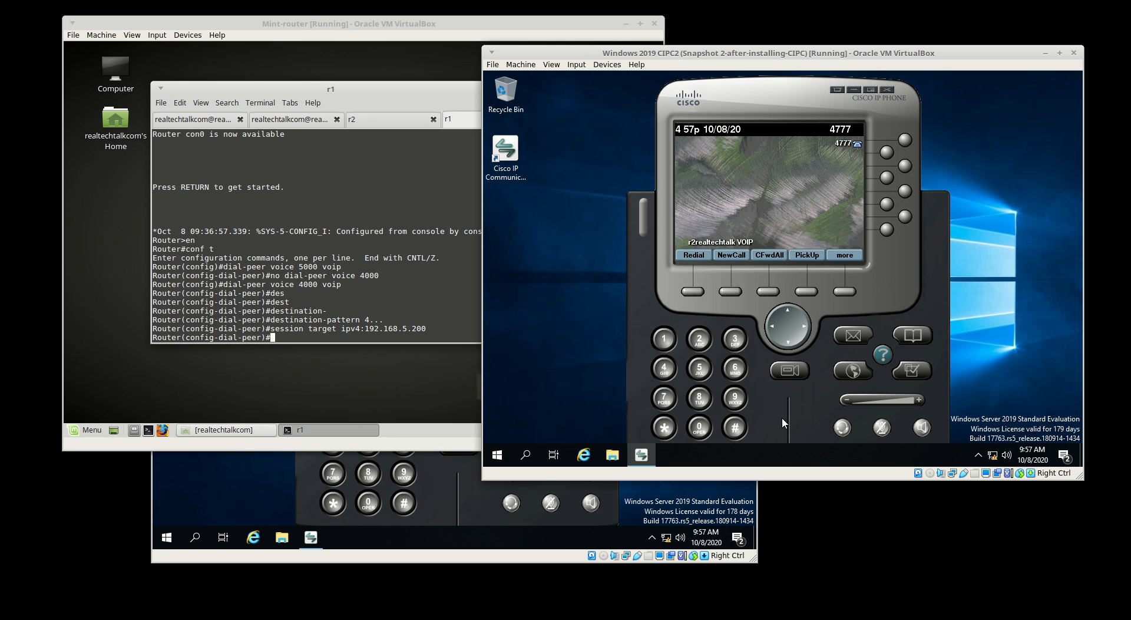
click(666, 399)
click(701, 399)
click(737, 369)
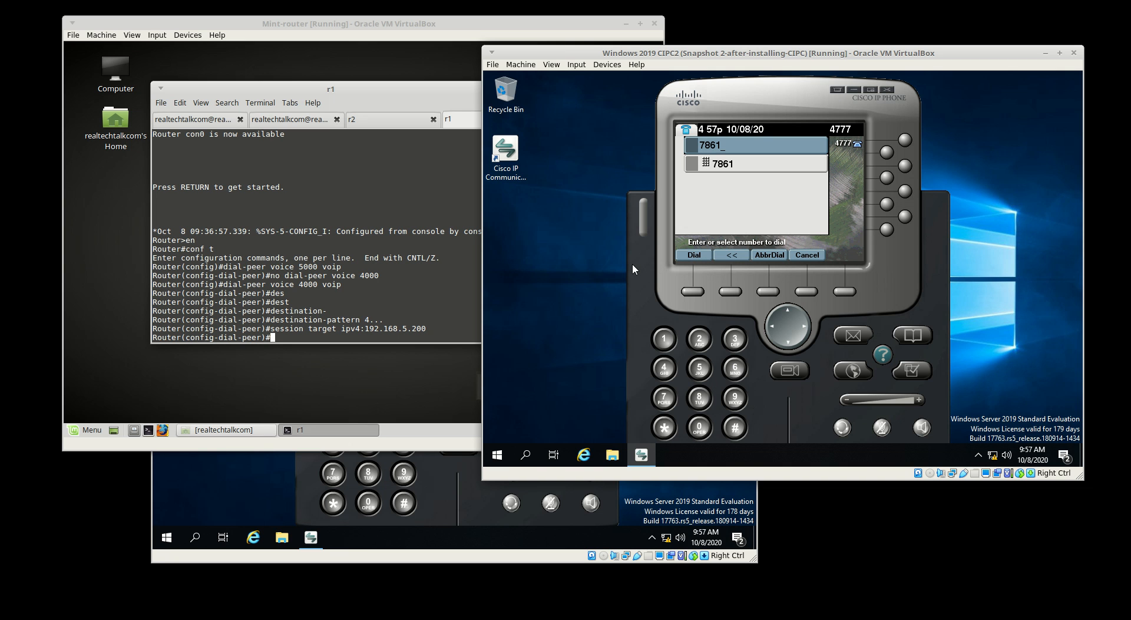
click(694, 255)
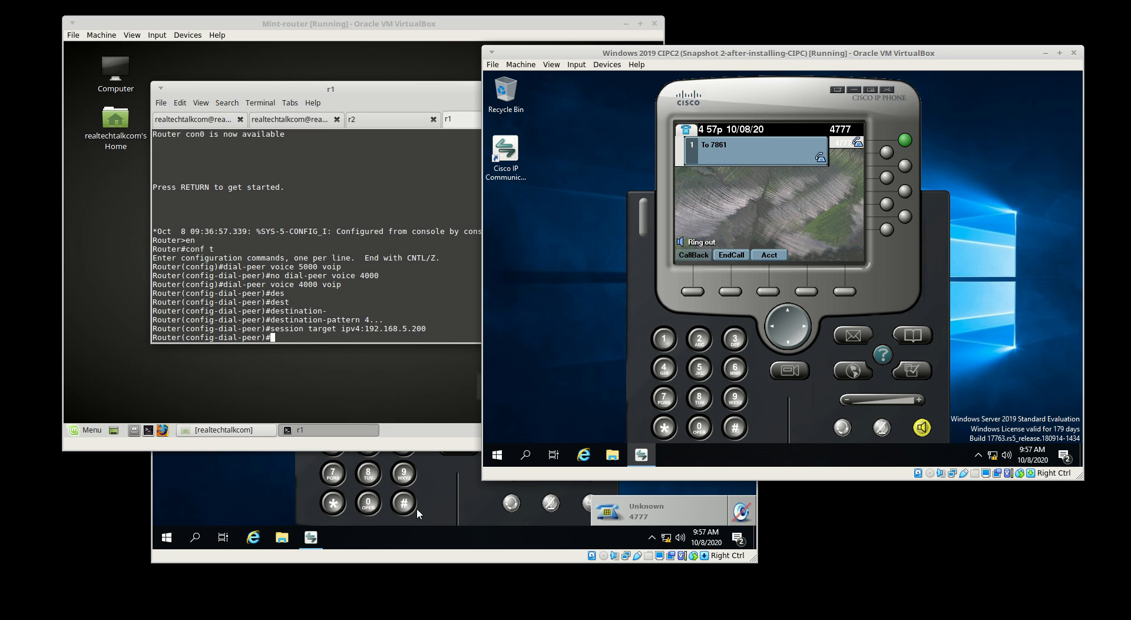
Answer the incoming call on the 7861 softphone, then hang up once connected
click(447, 496)
click(361, 331)
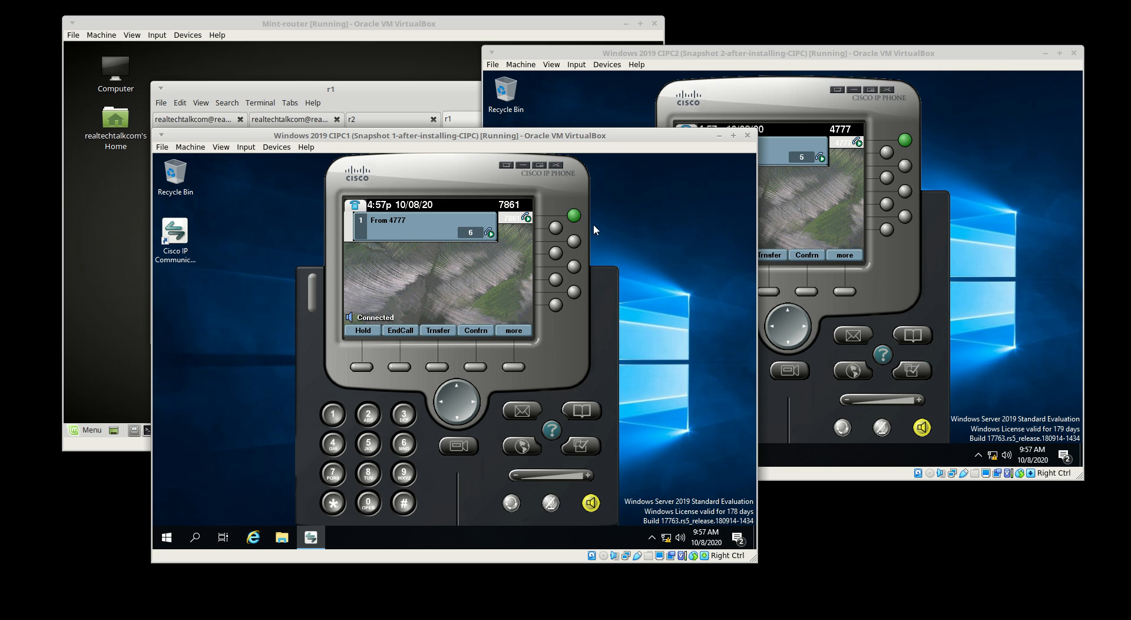
click(399, 331)
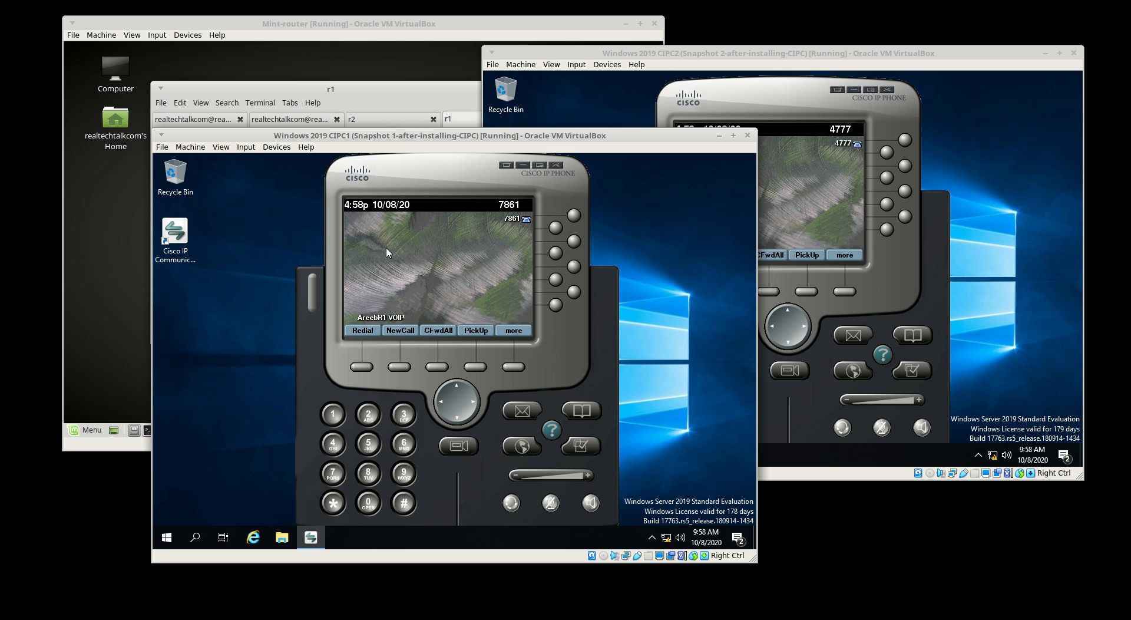
From the 7861 softphone, call 4777, end the call once it rings, then return to the 7861 window
text(4)
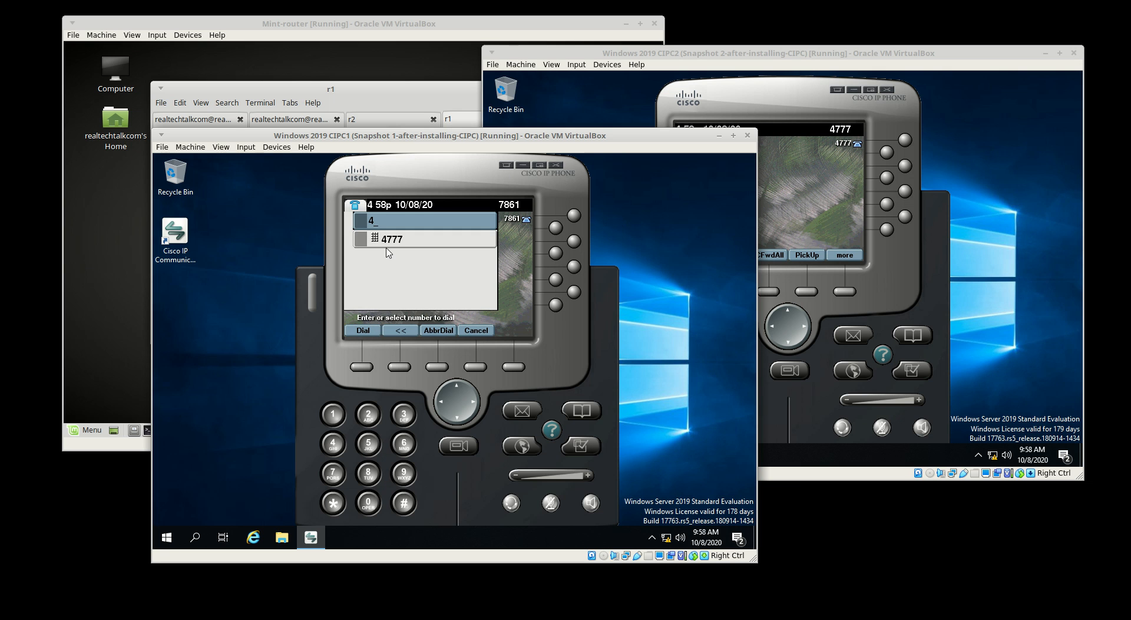
text(777)
key(Return)
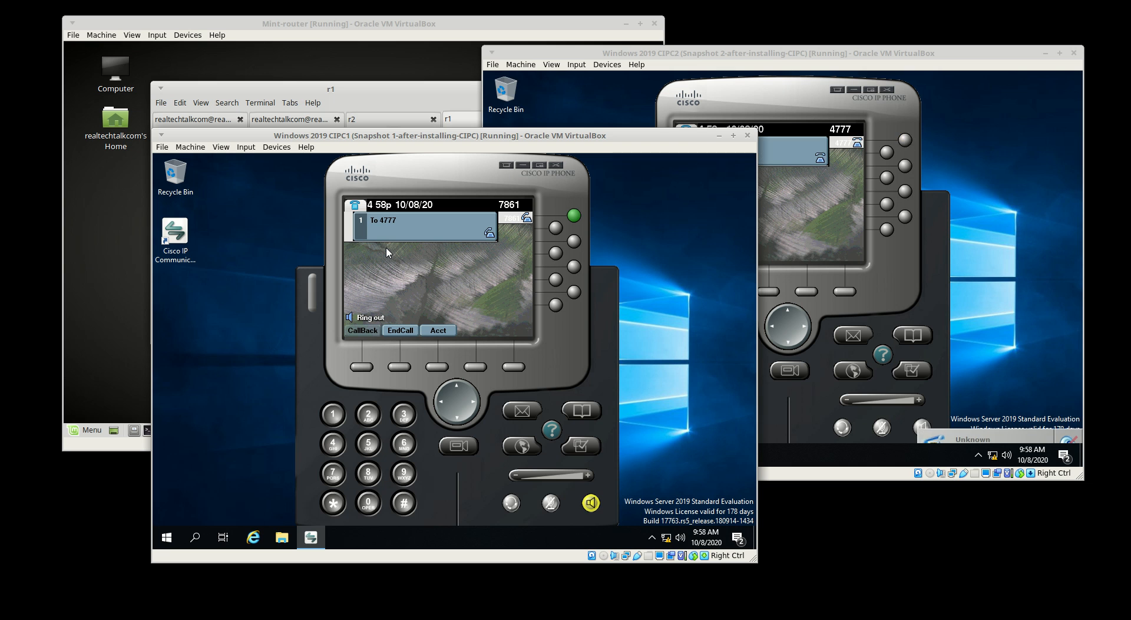
click(399, 331)
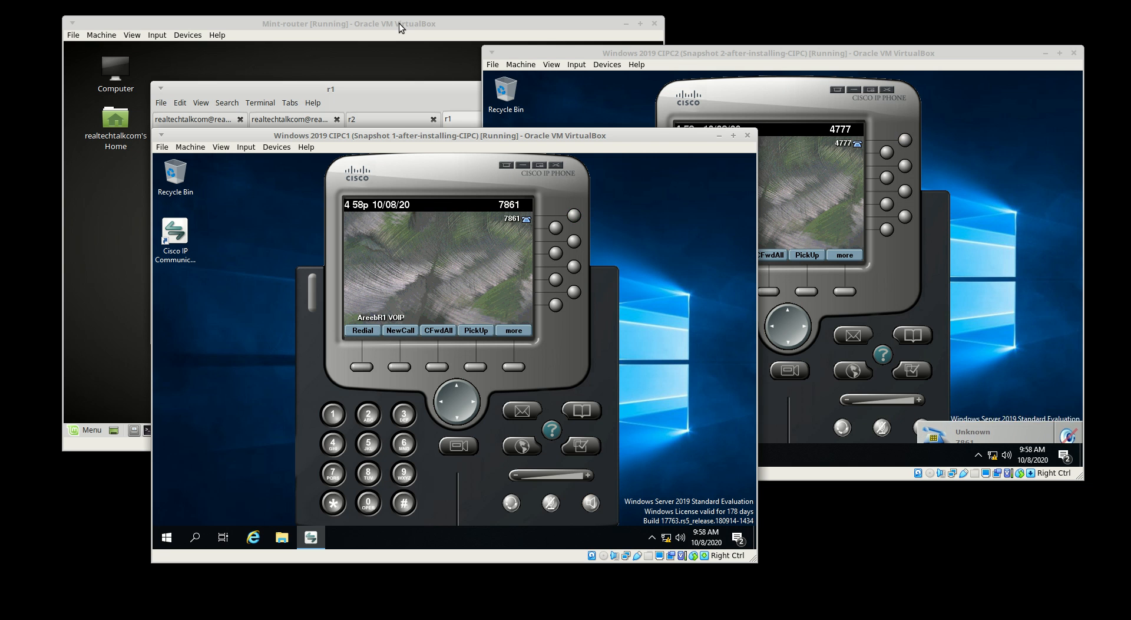
click(398, 23)
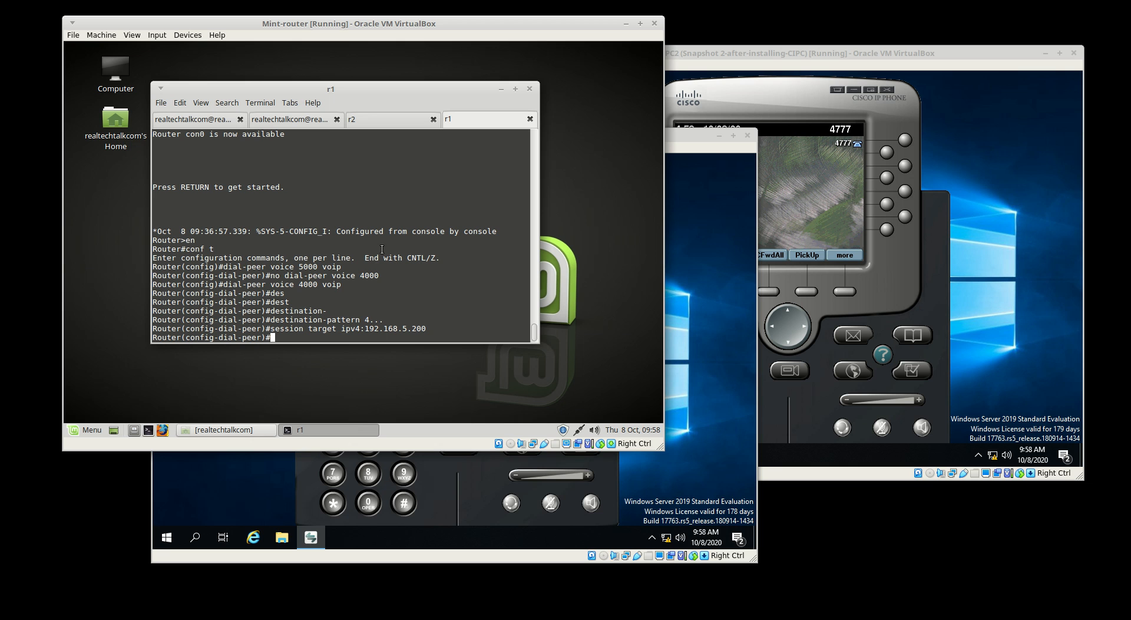
click(444, 474)
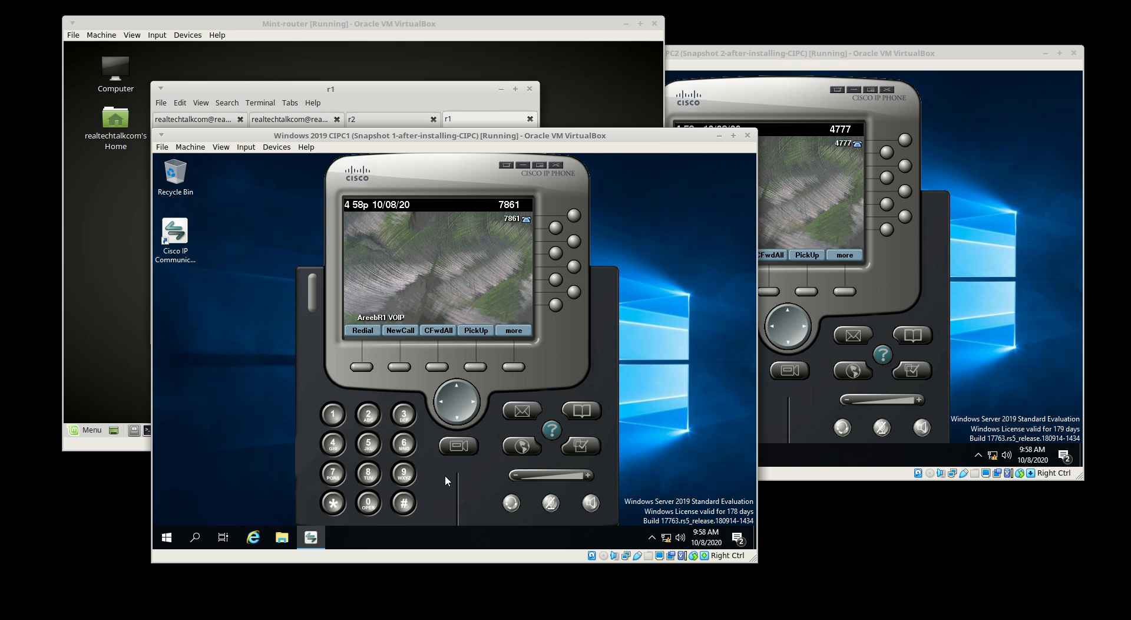